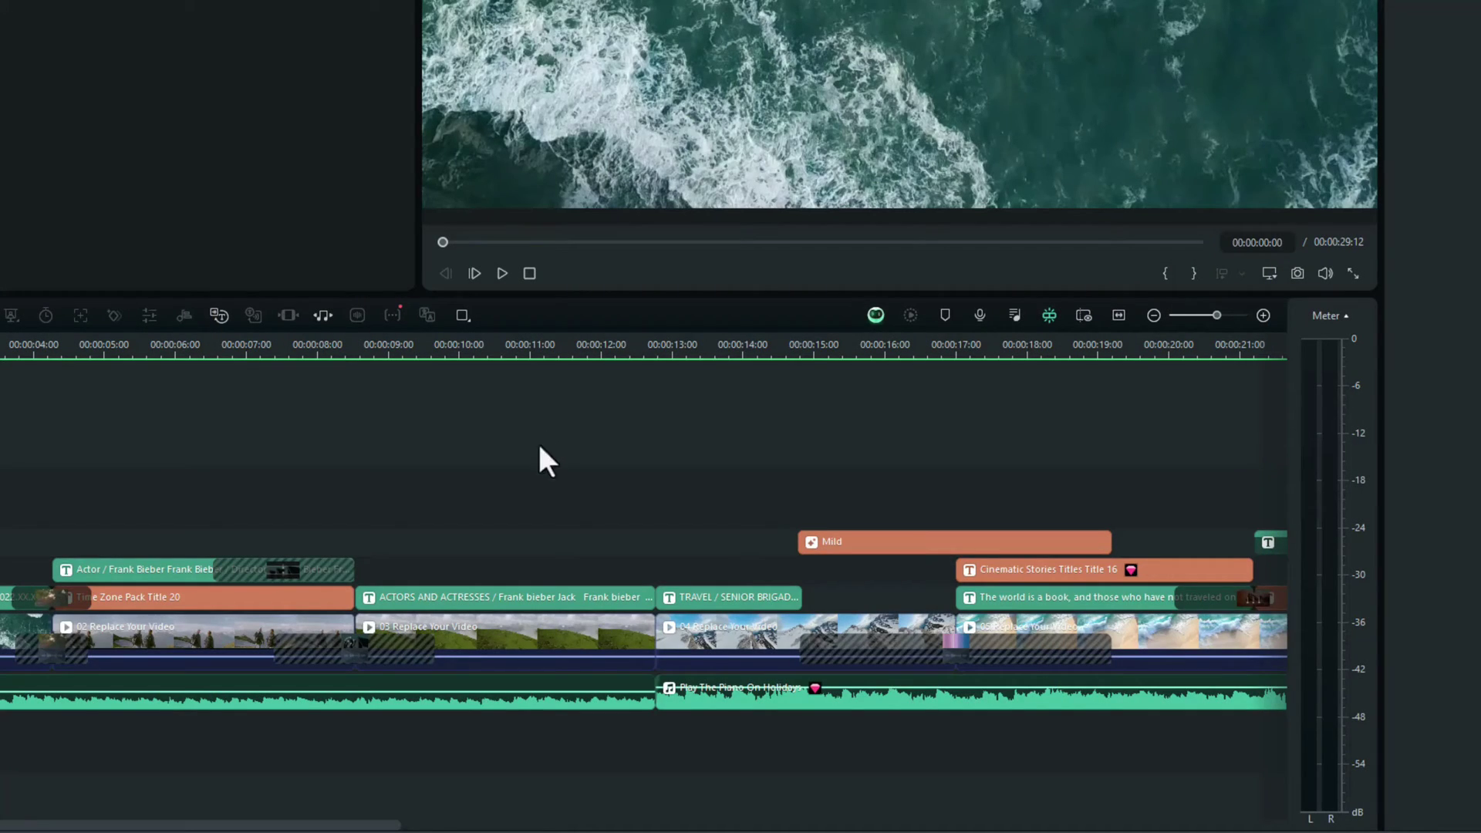
Step: Select the ACTORS AND ACTRESSES title clip and look through its options and the Edit menu without changes
left_click(429, 597)
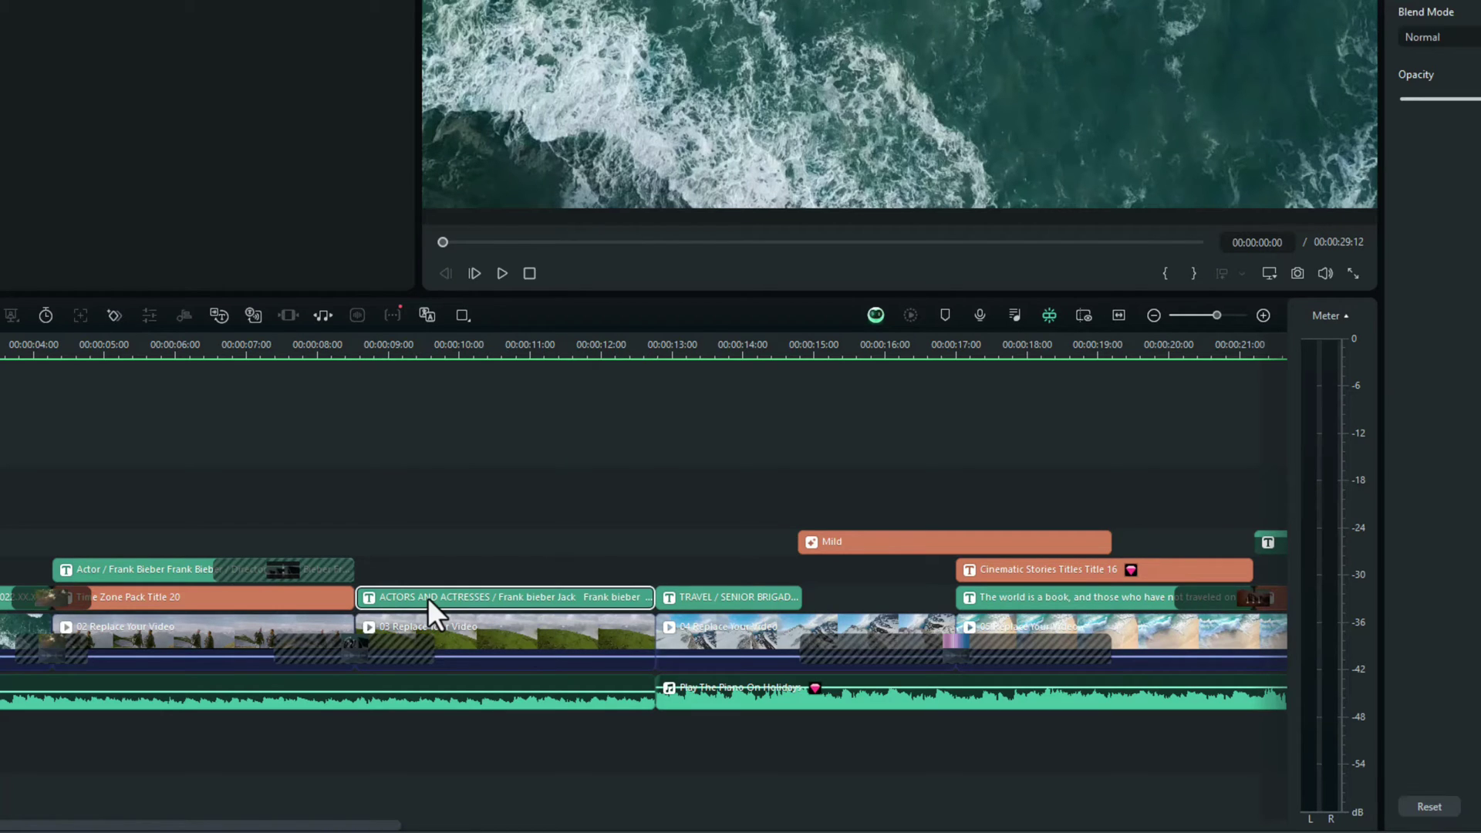
right_click(428, 597)
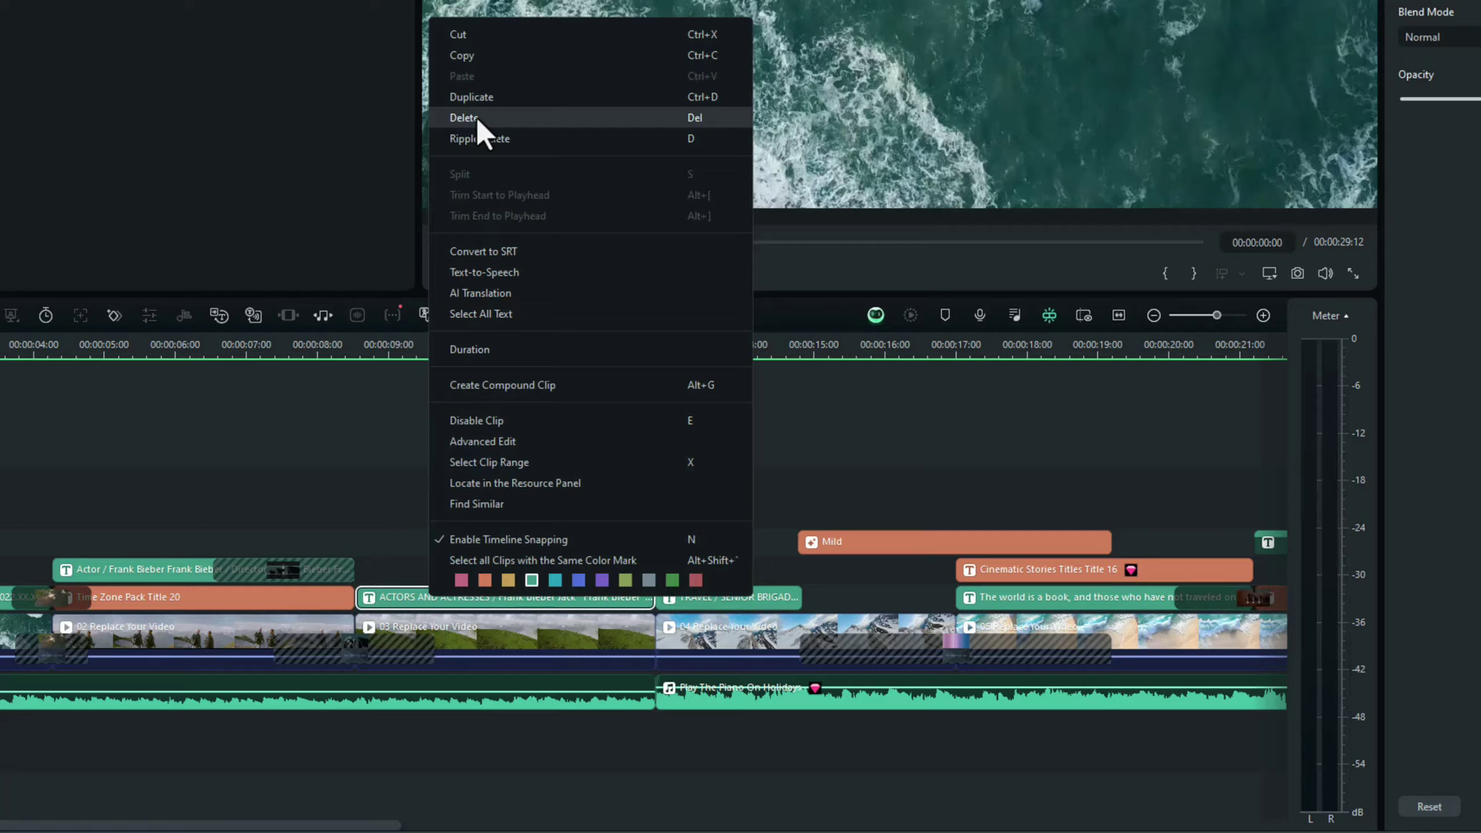
left_click(403, 600)
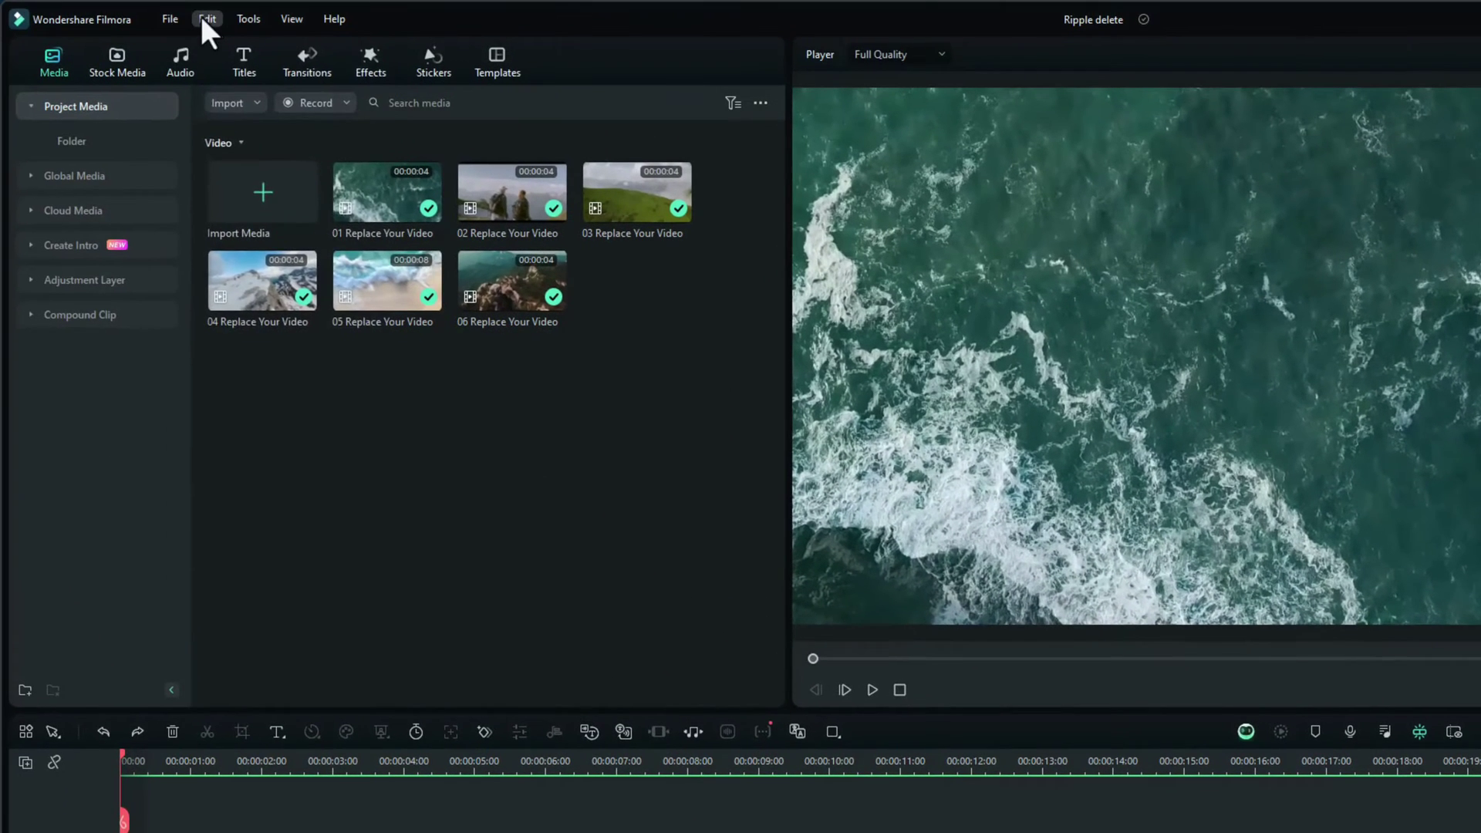
left_click(205, 16)
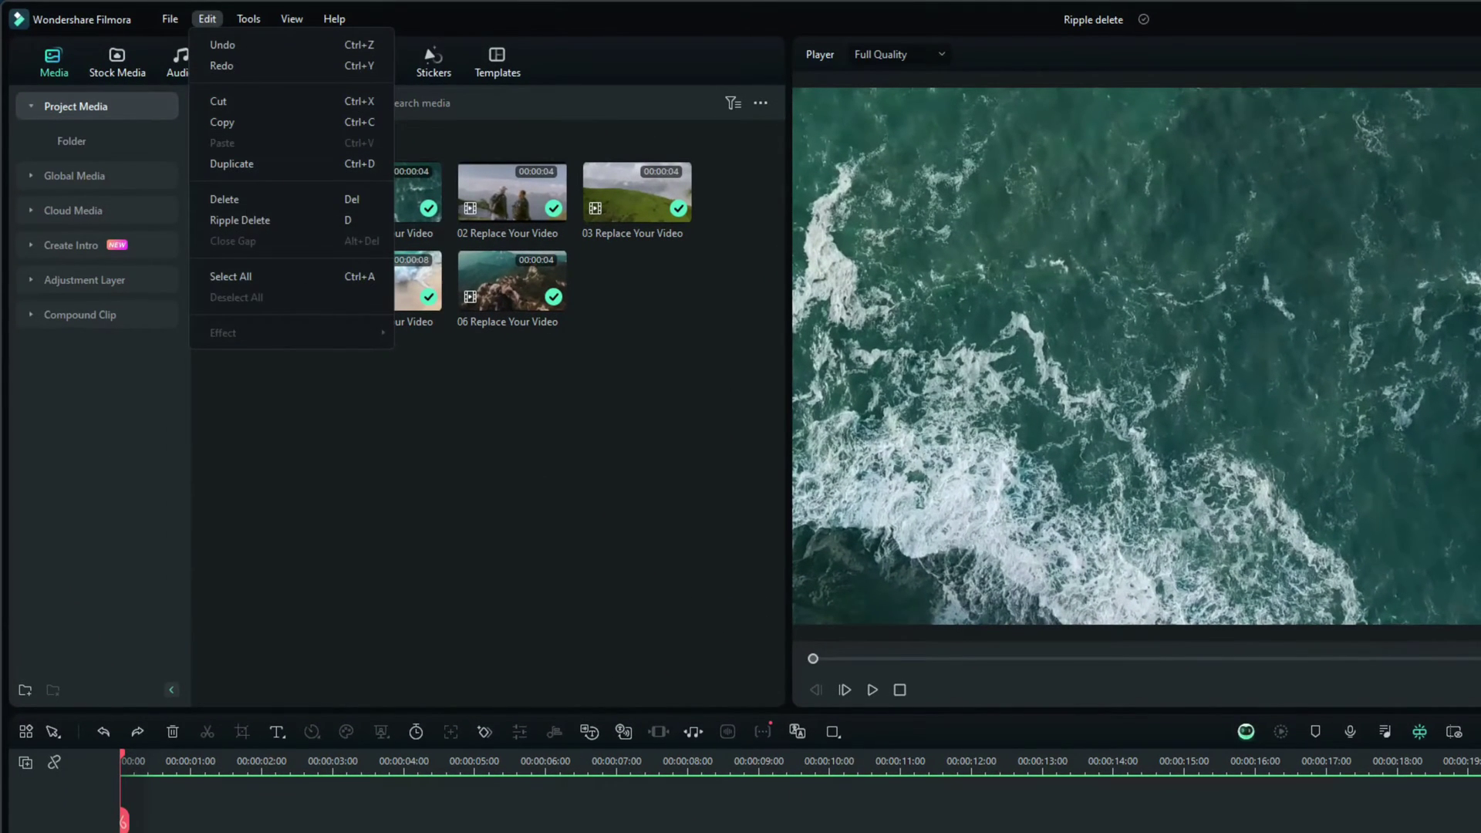
key("Escape")
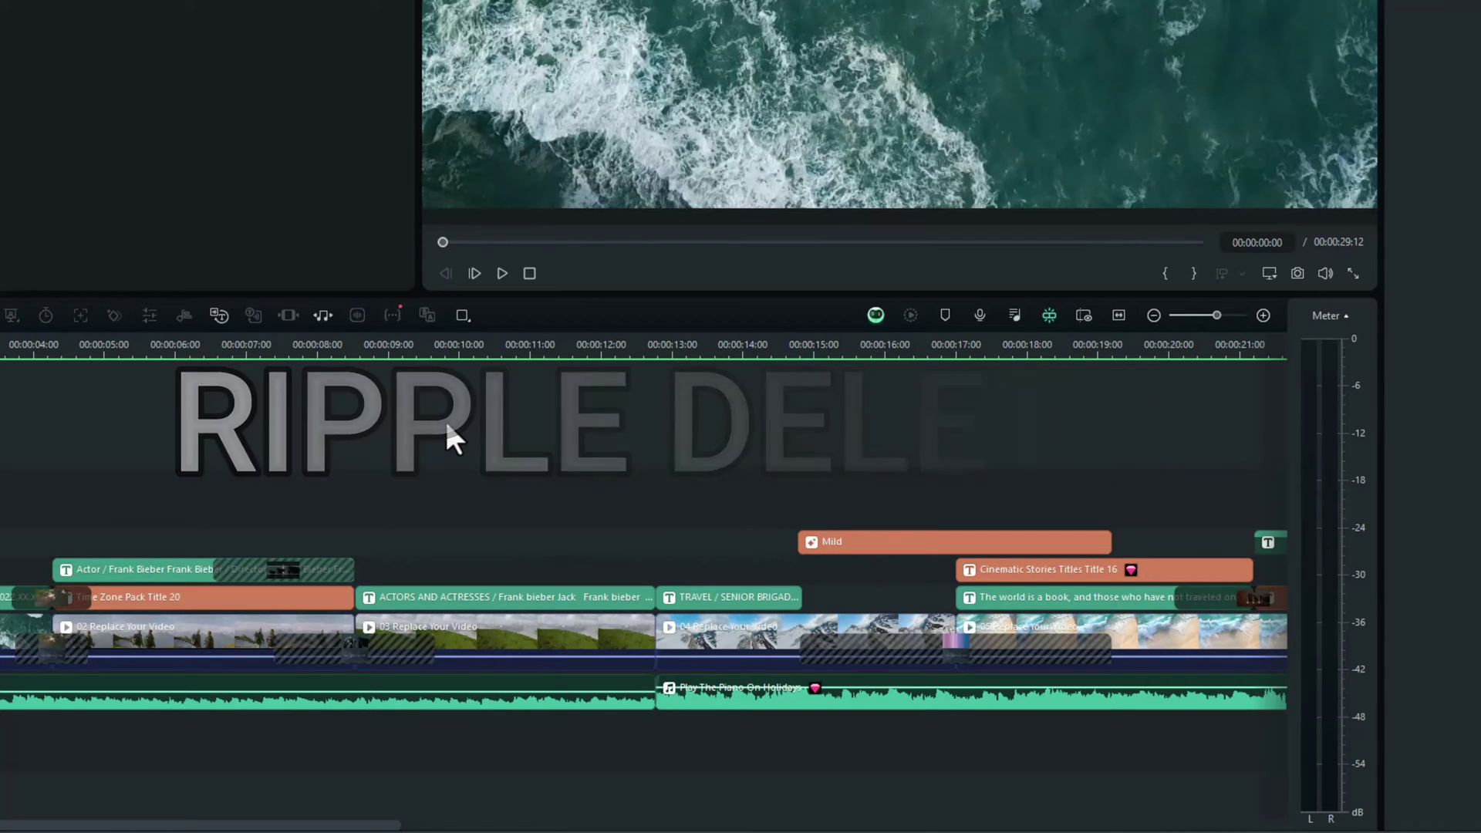
Step: Split the Play The Piano On Holidays music at 00:00:08:16, the start of clip 03
left_click(368, 347)
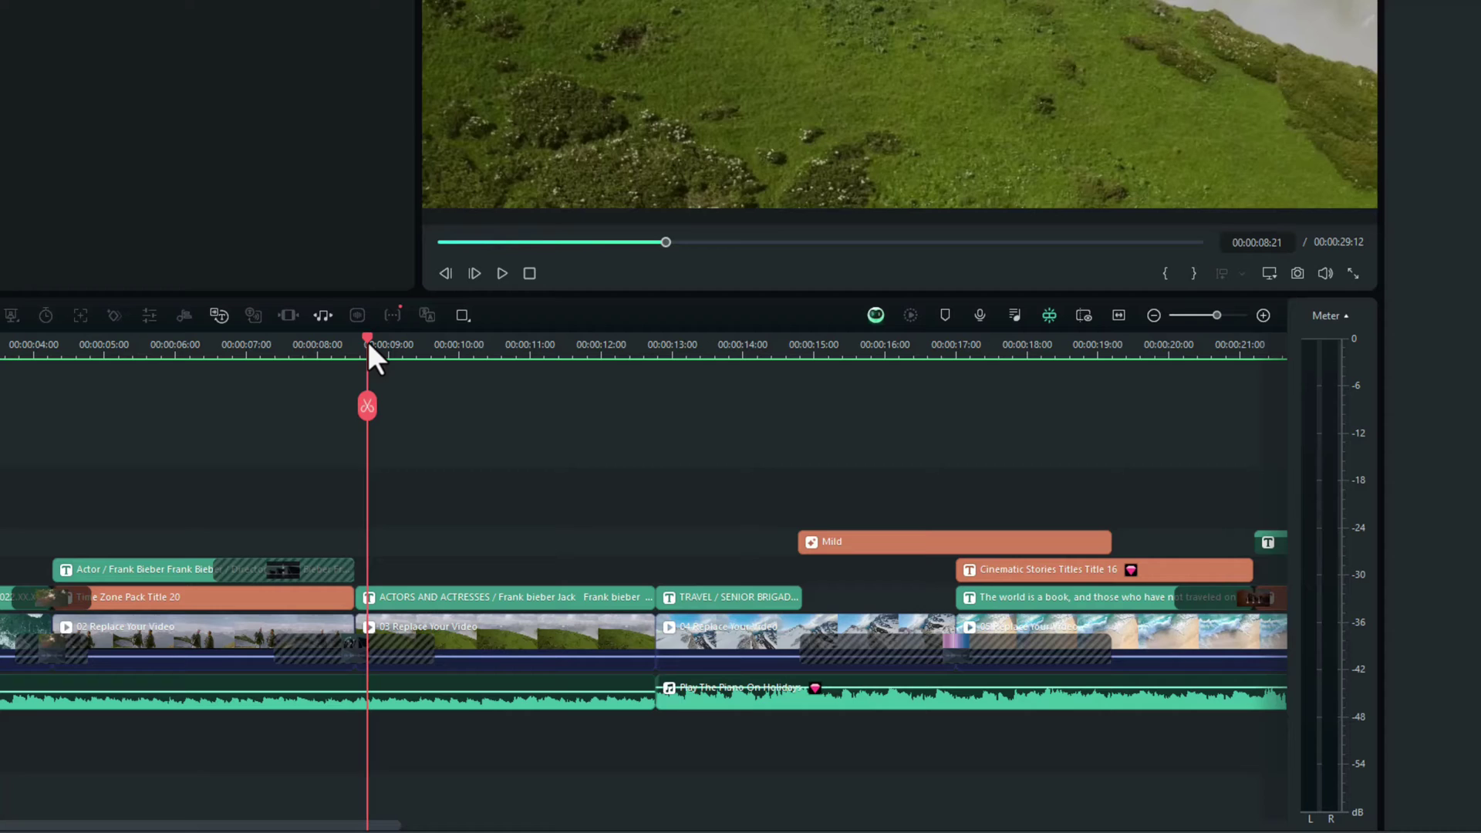
left_click_drag(366, 344, 356, 347)
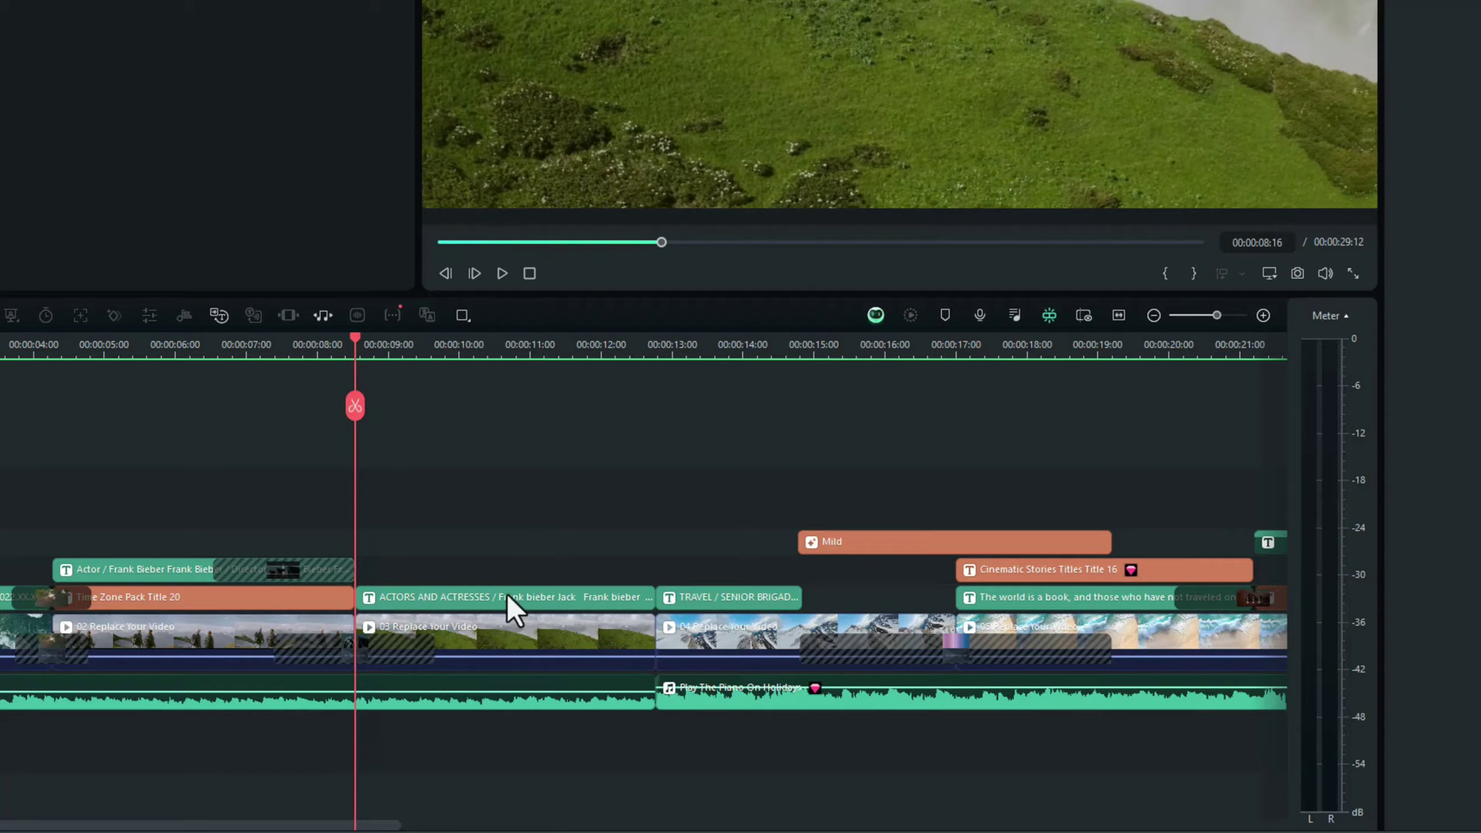
left_click(500, 623)
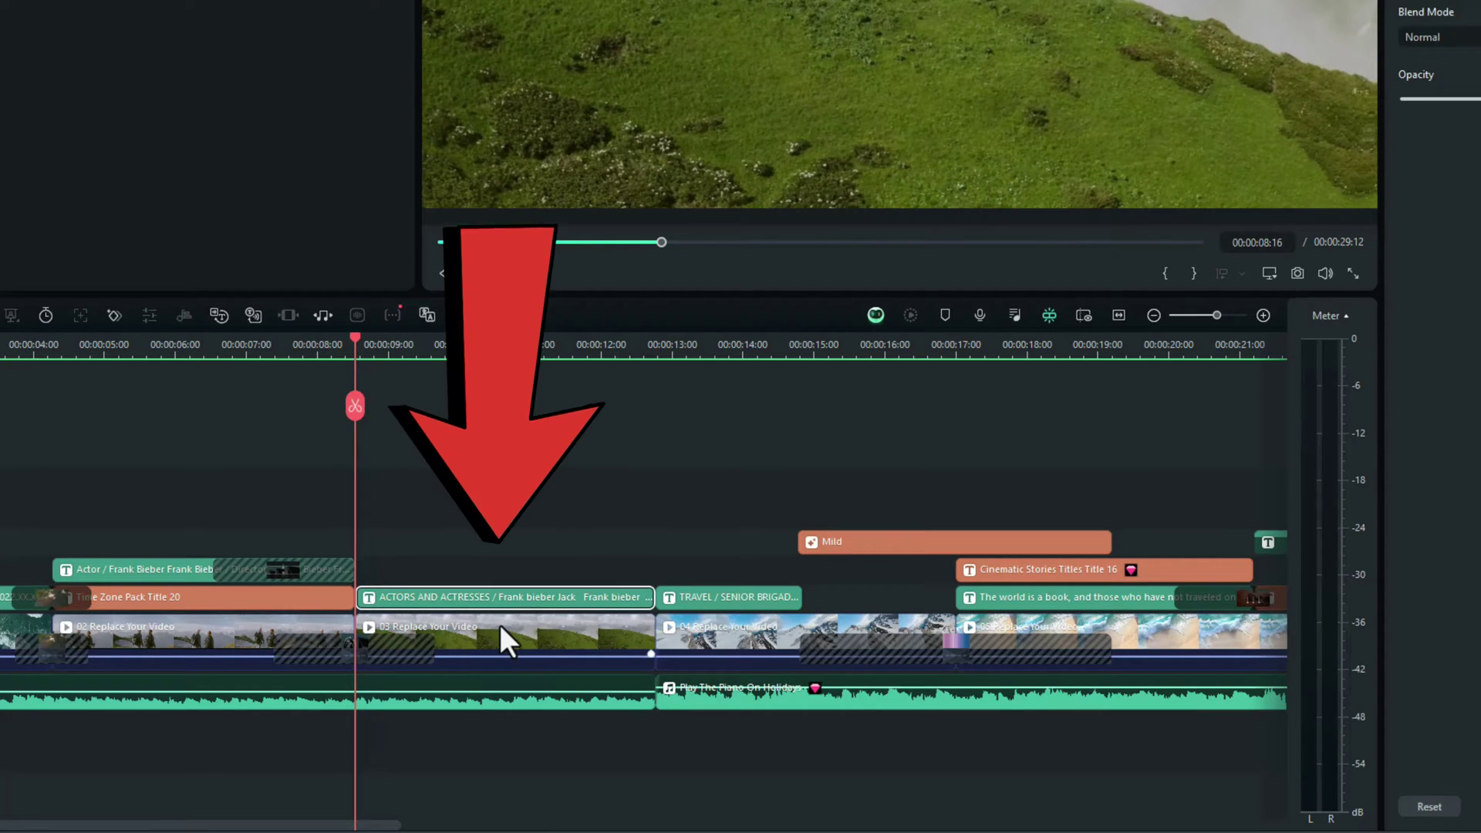
left_click(525, 677)
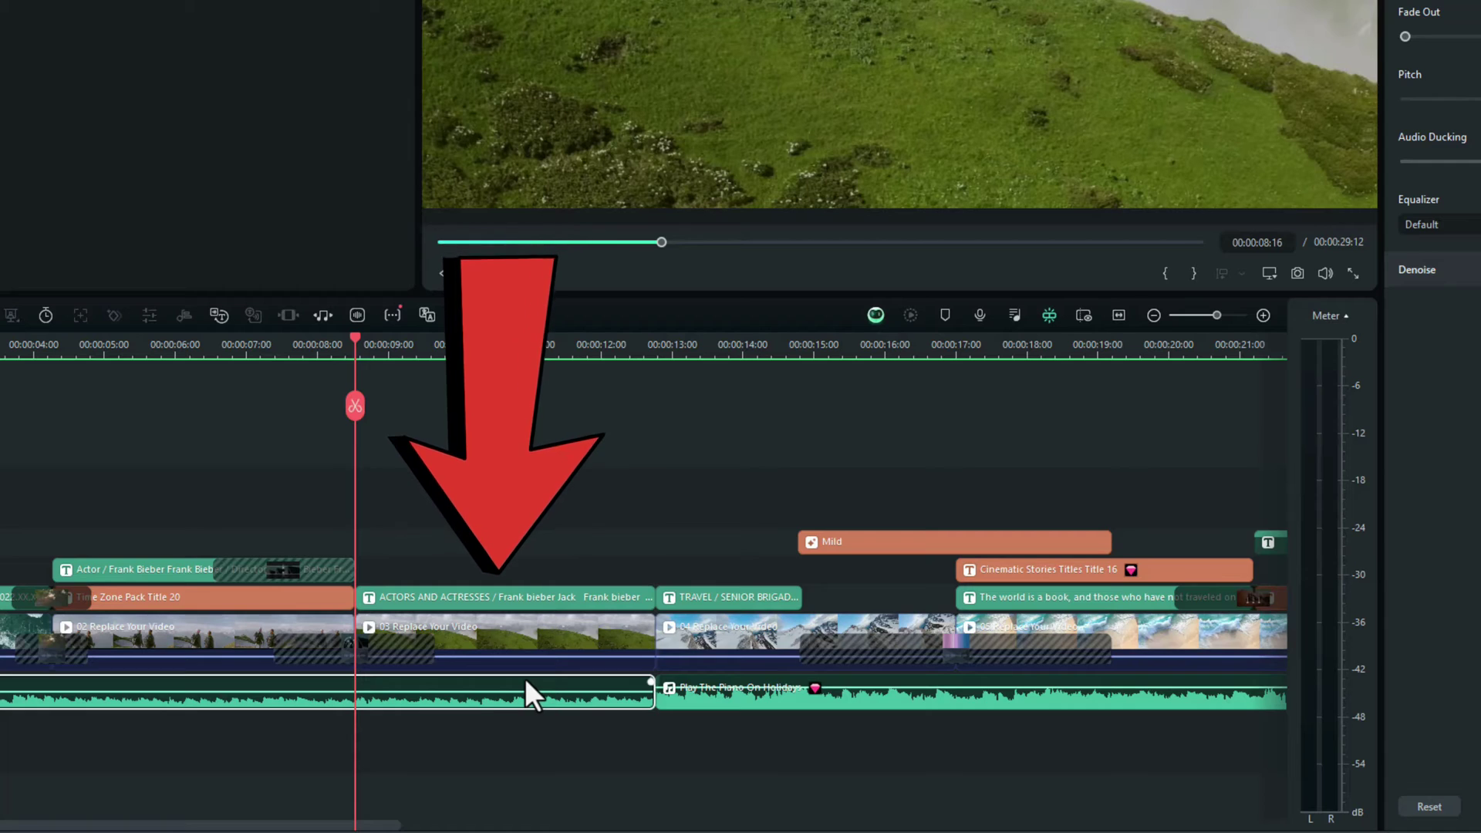
left_click(355, 406)
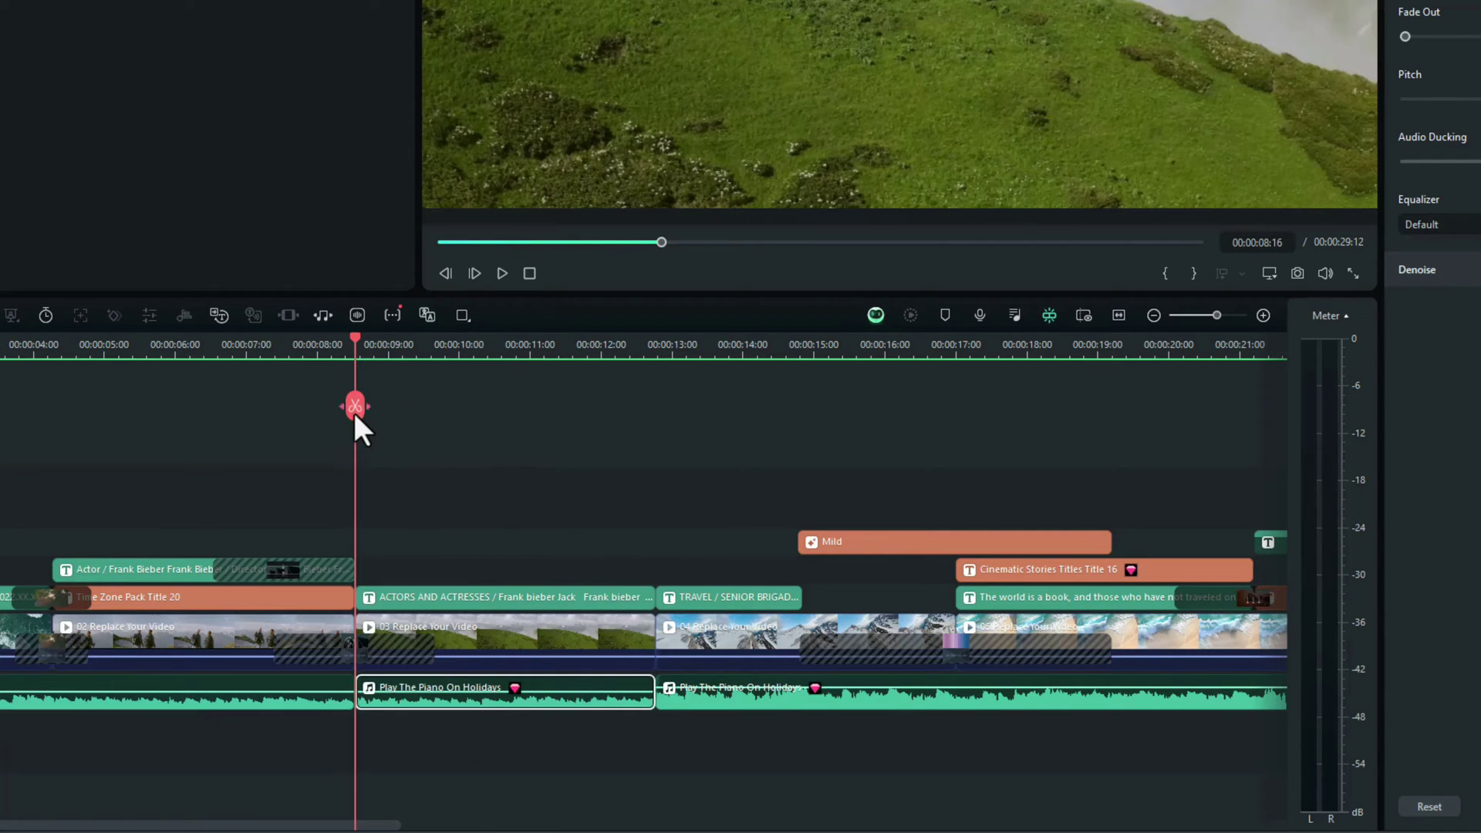
Step: Marquee-select clip 03 together with its title and music piece
left_click(483, 597)
left_click(524, 679)
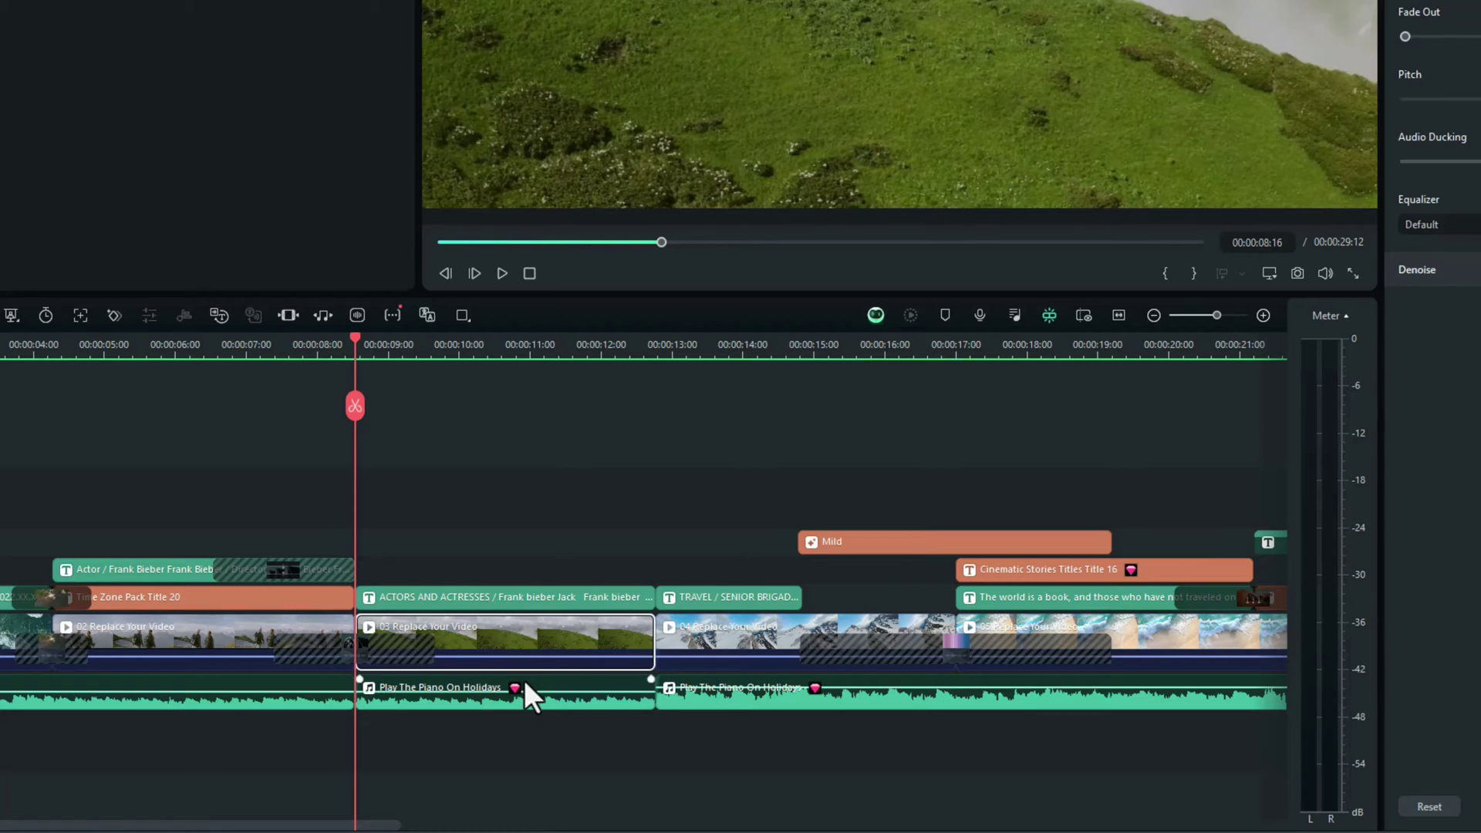
left_click(462, 539)
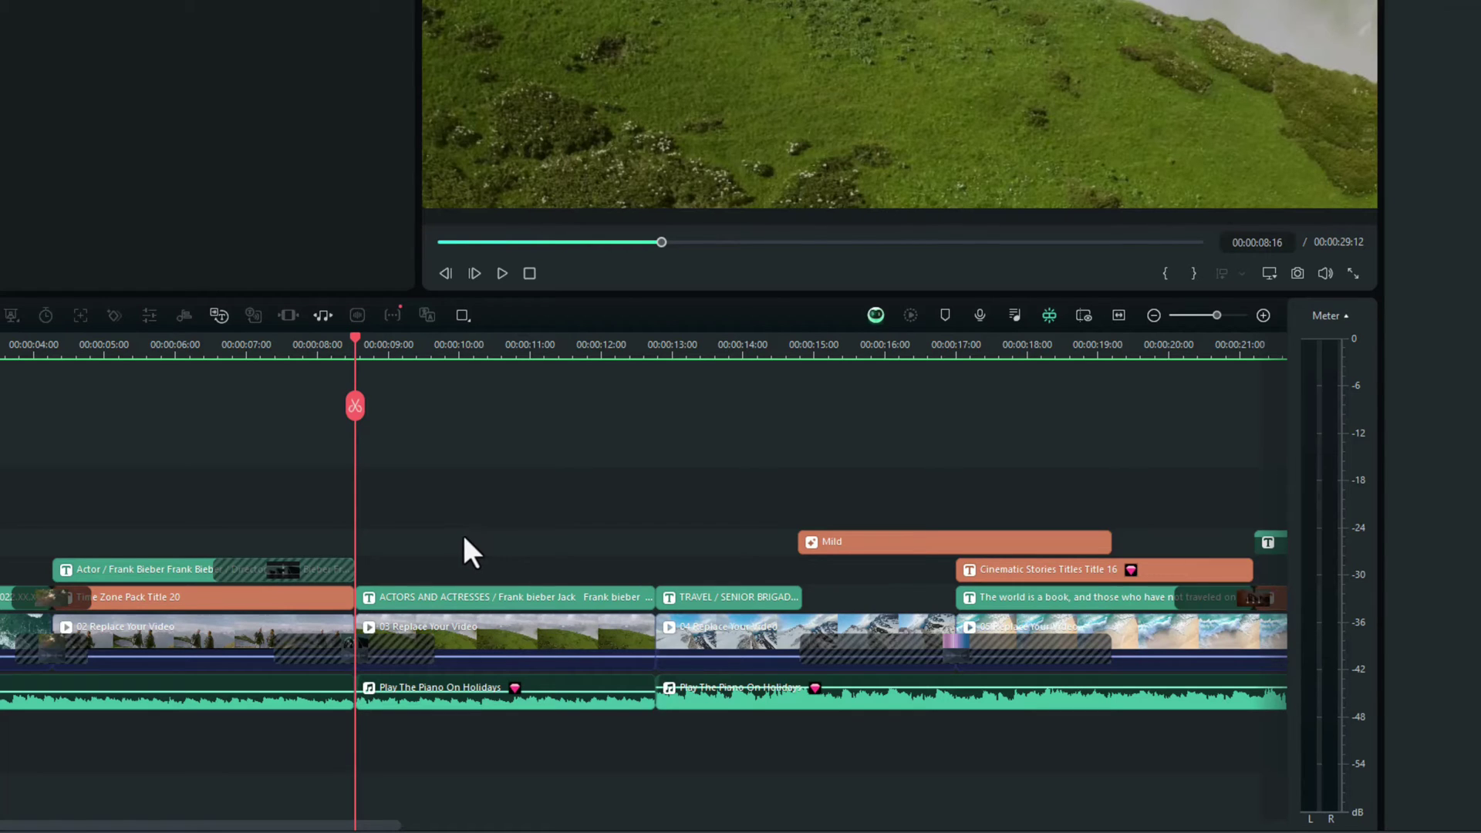
left_click_drag(424, 539, 565, 725)
key("Delete")
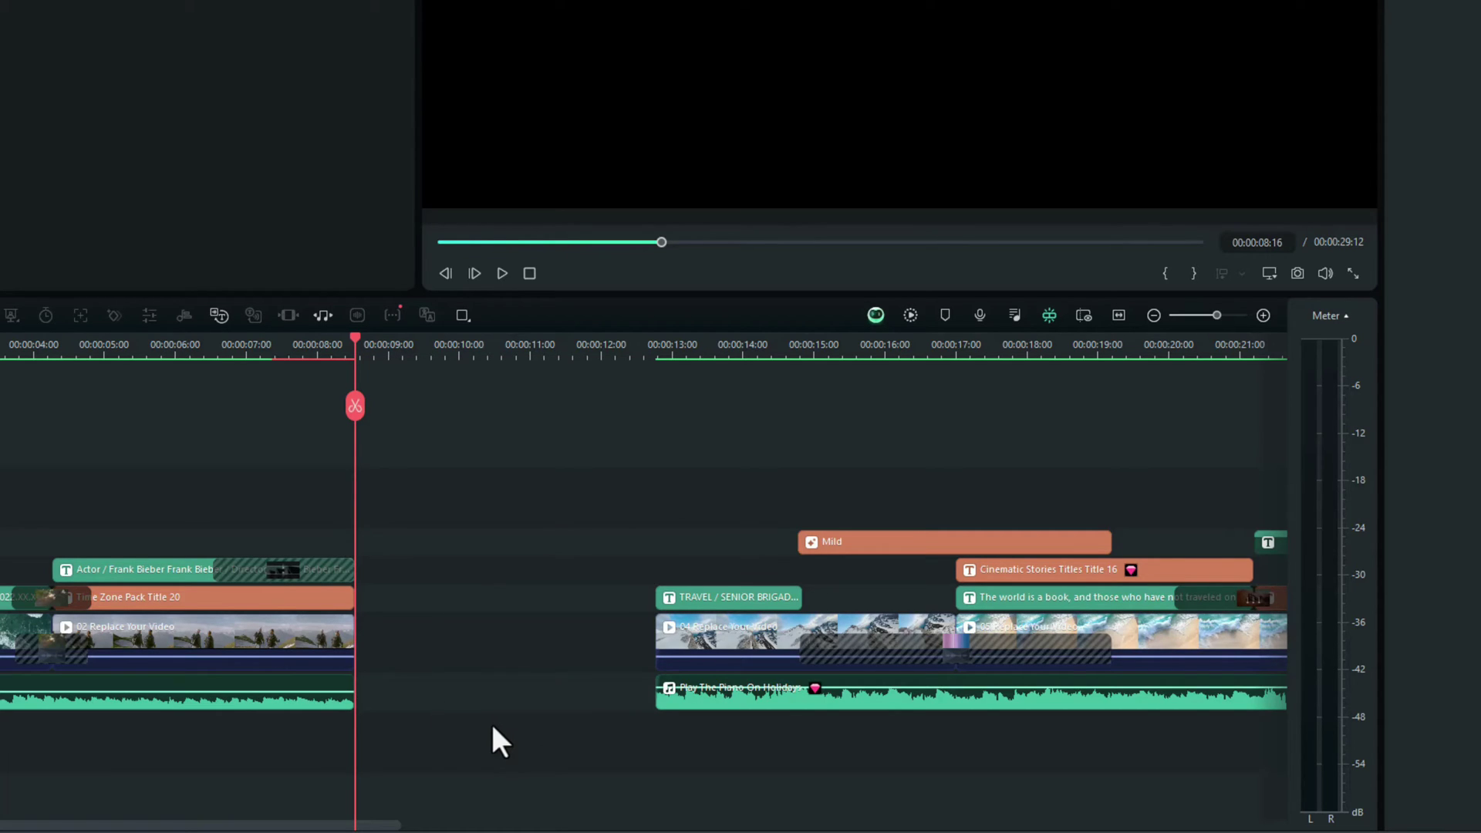
mouse_move(429, 626)
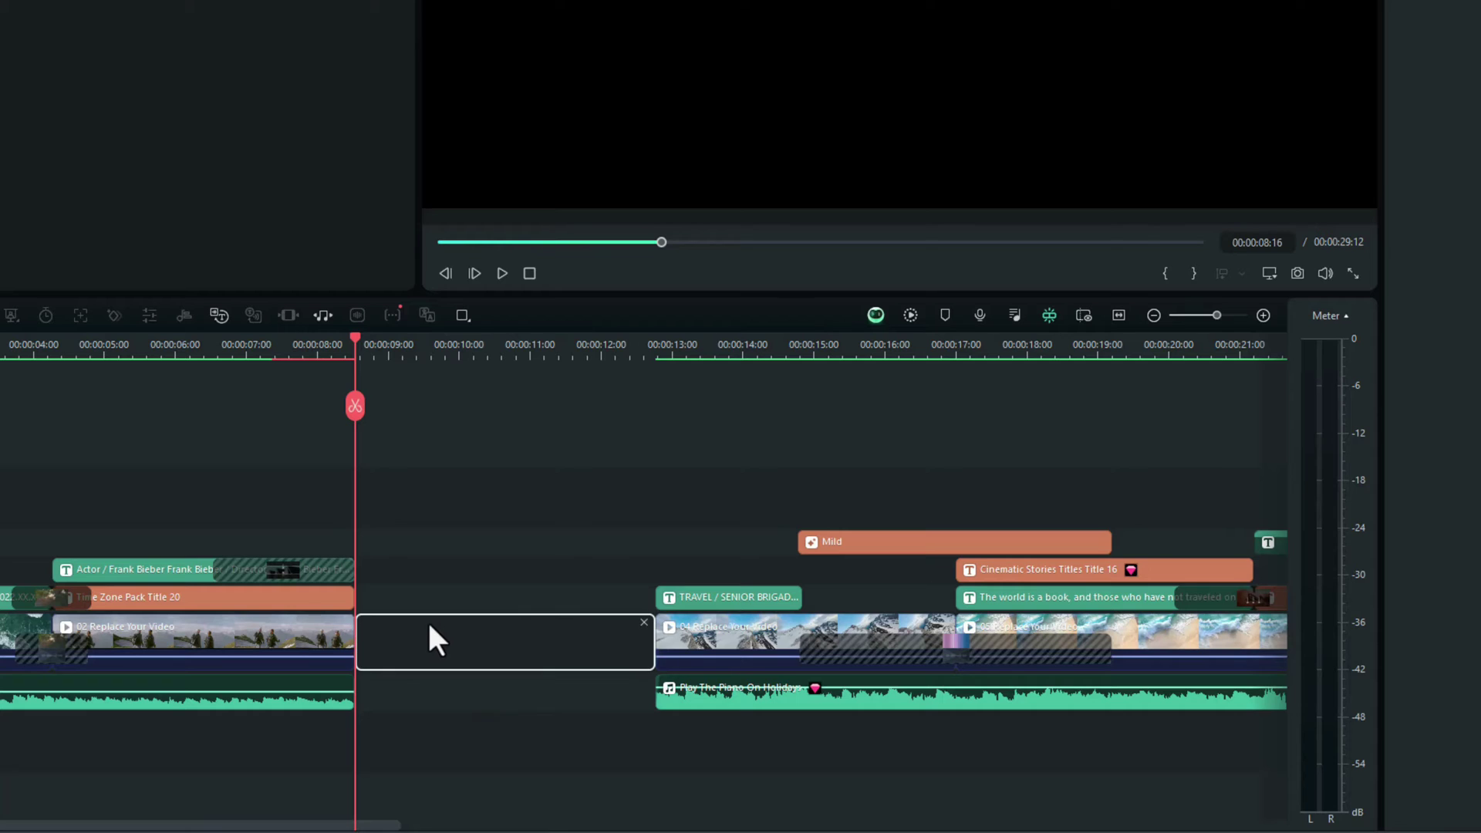
key("Delete")
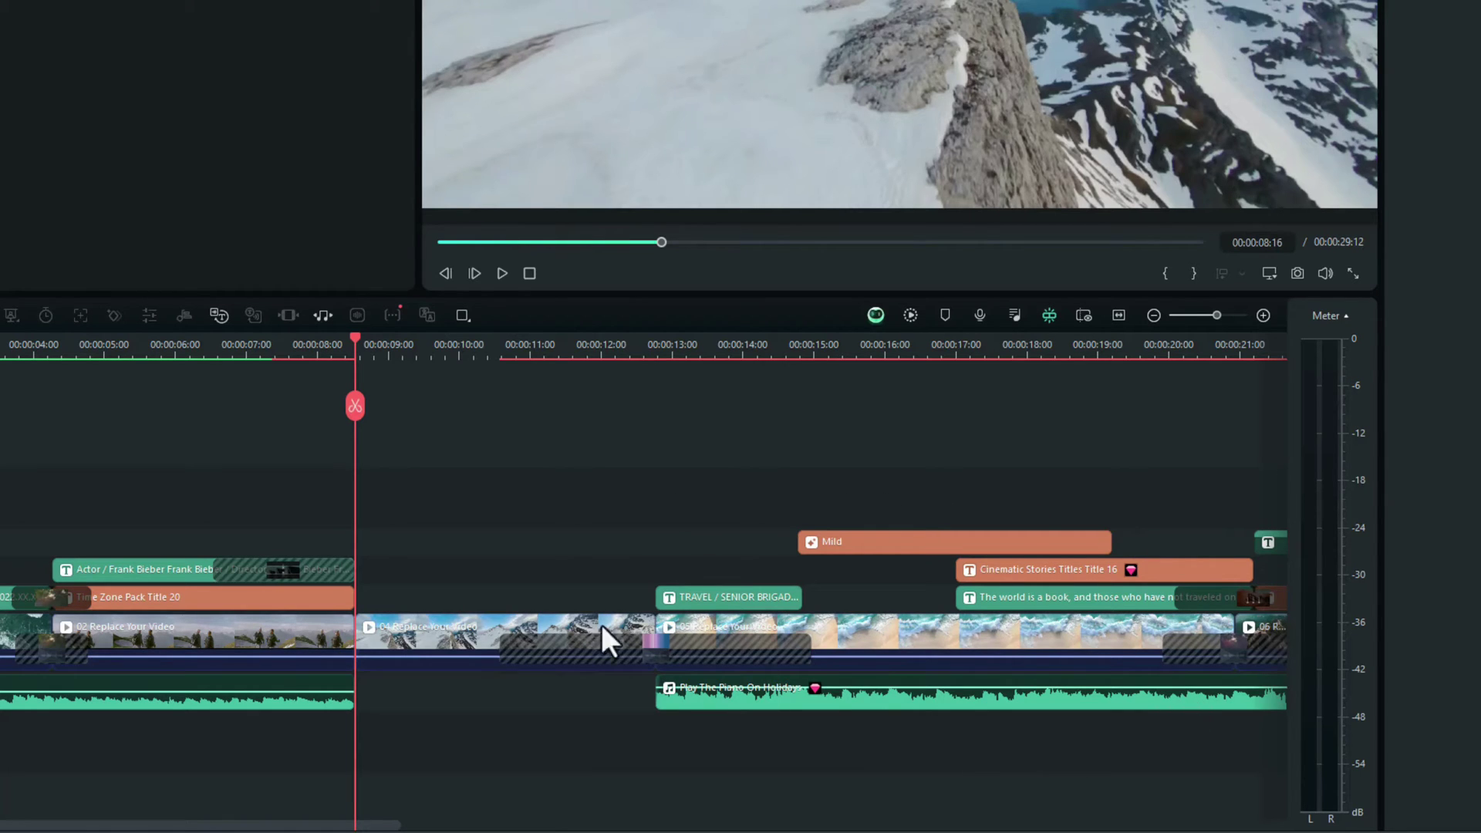
key("ctrl+z")
left_click_drag(430, 573, 514, 750)
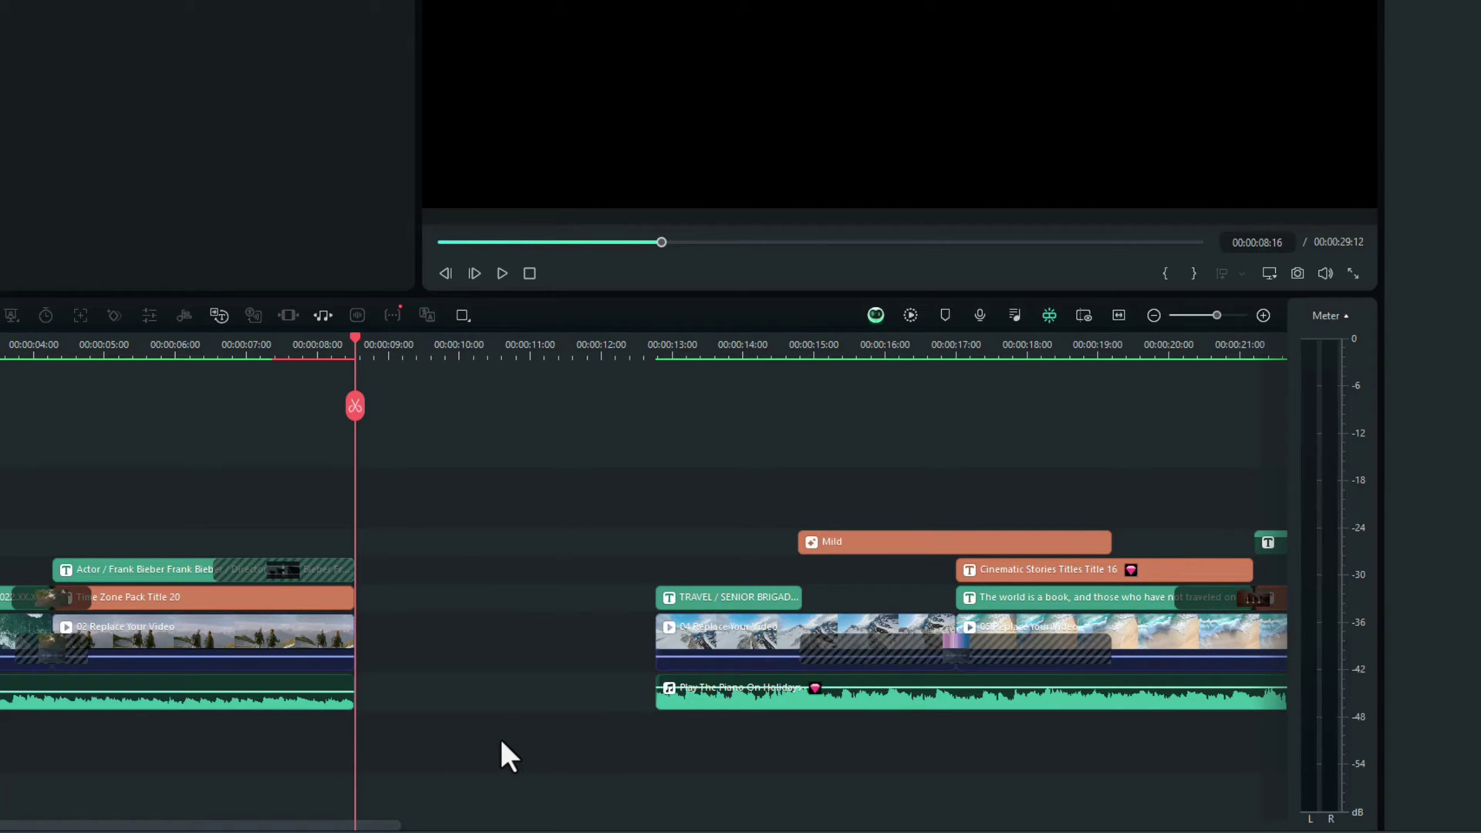
key("ctrl+z")
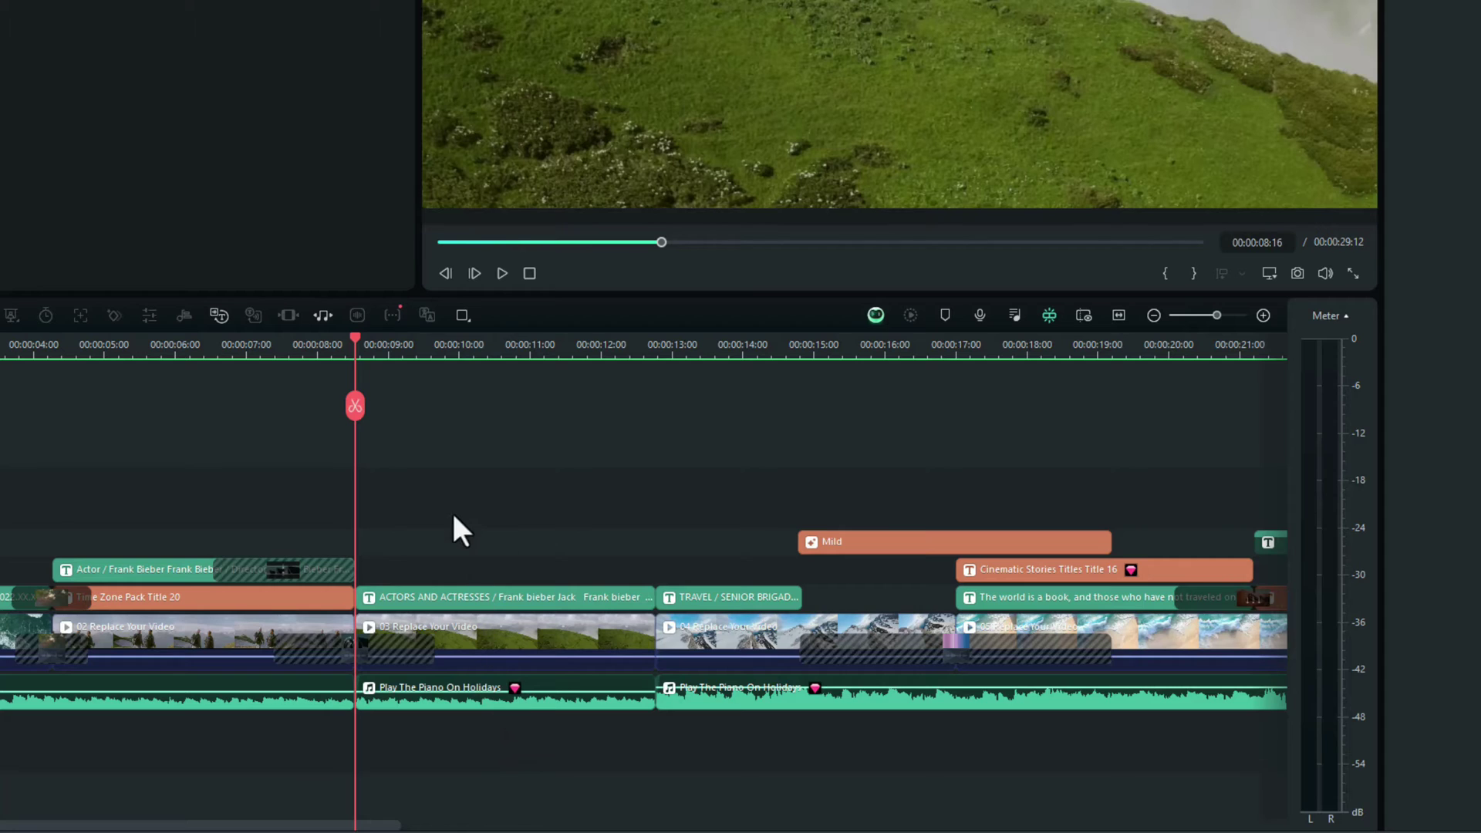
Step: Ripple delete clip 03, its title and music via Edit > Ripple Delete, shortening the project to 00:00:25:05
left_click_drag(440, 516, 545, 742)
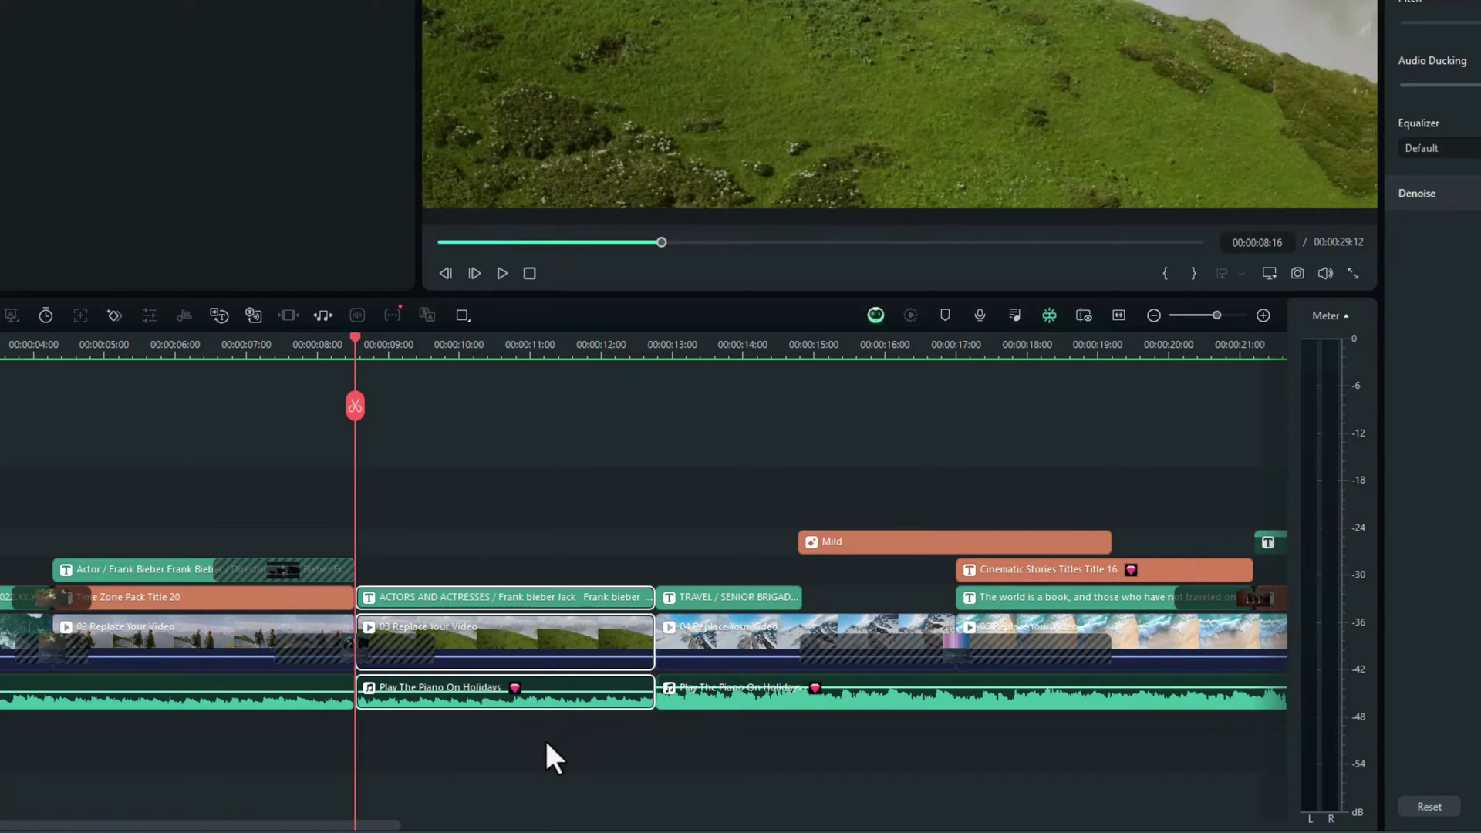
right_click(540, 598)
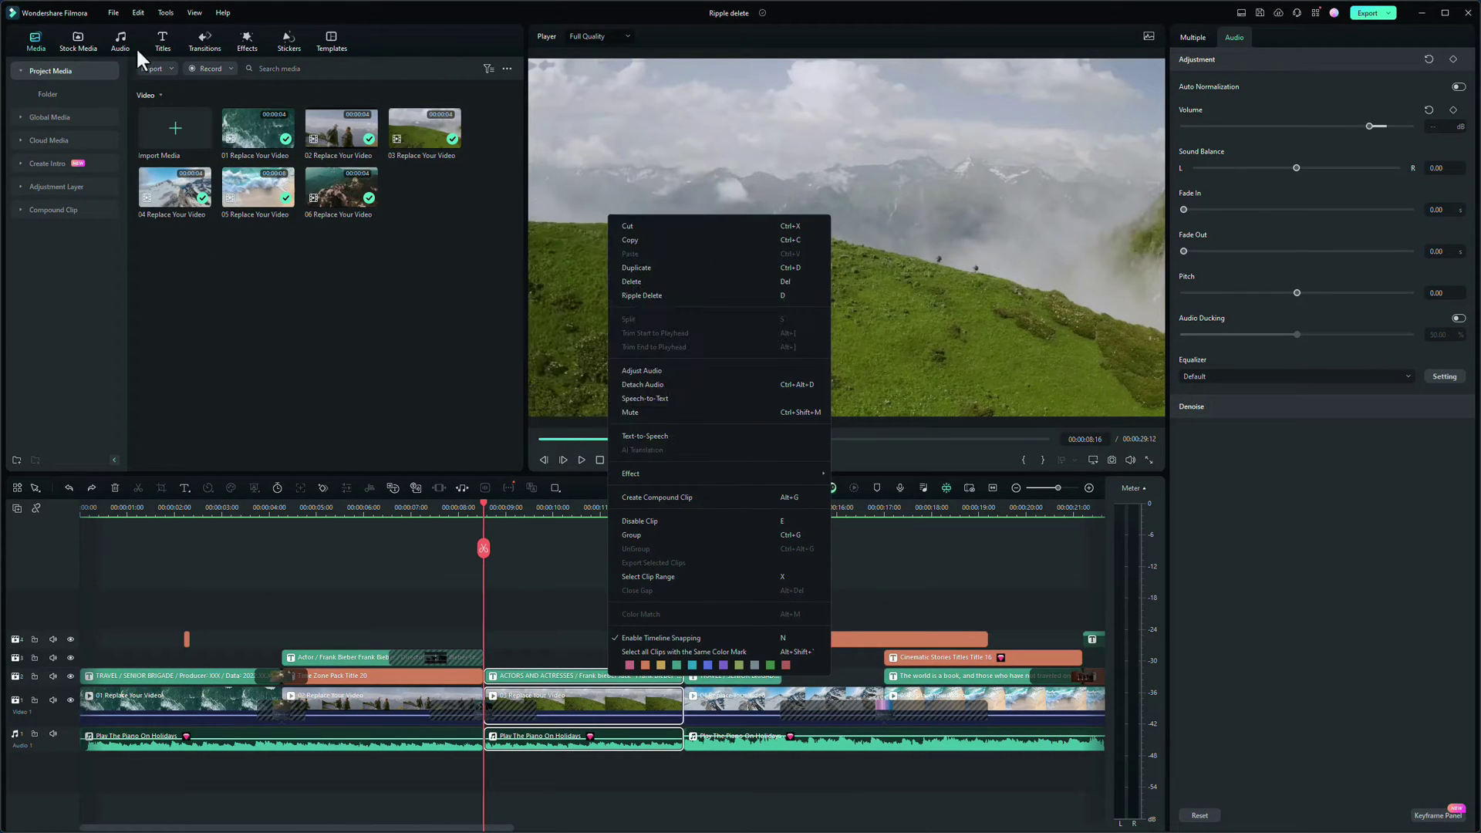
left_click(139, 11)
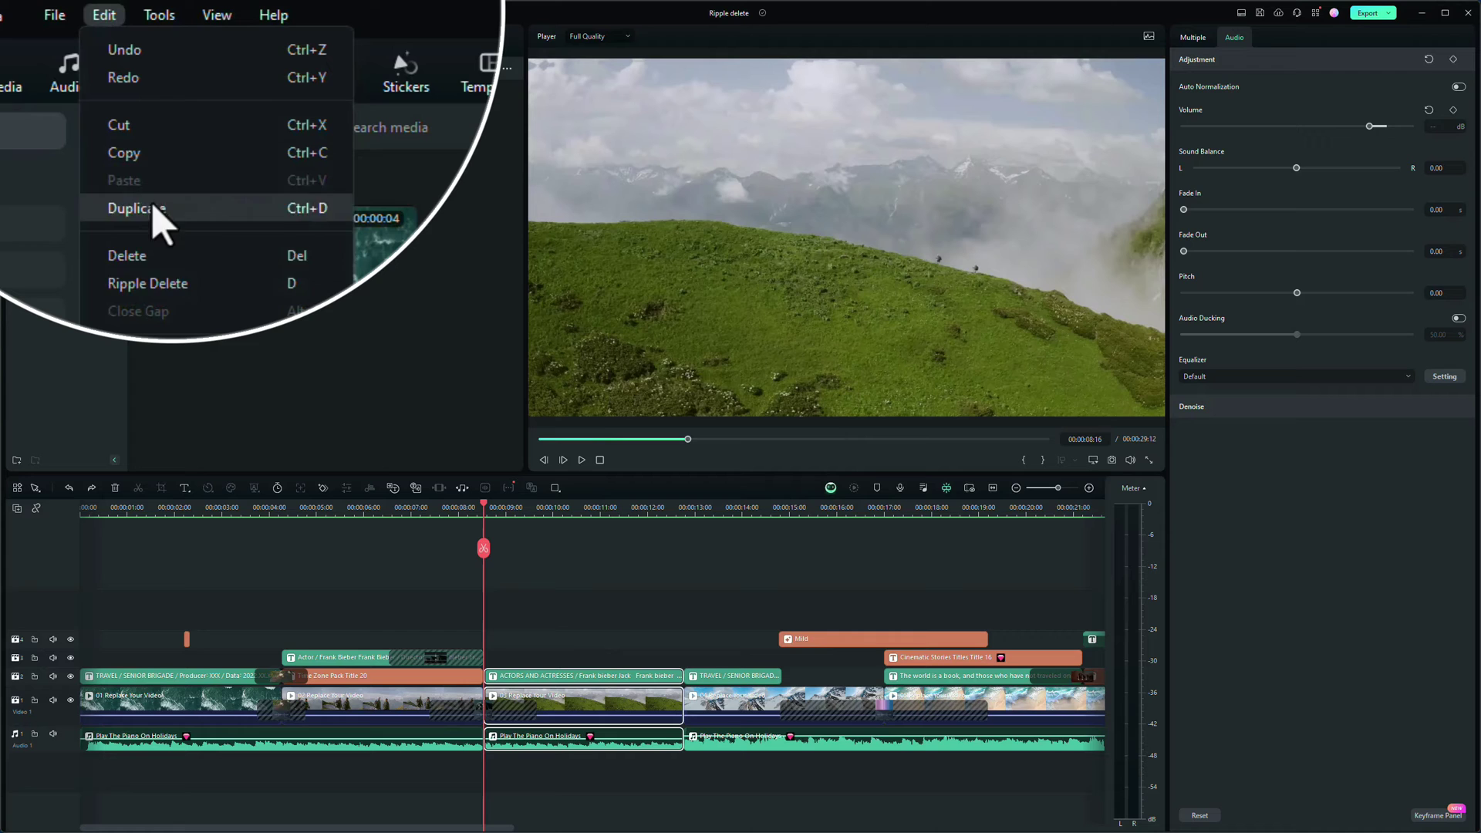
left_click(166, 142)
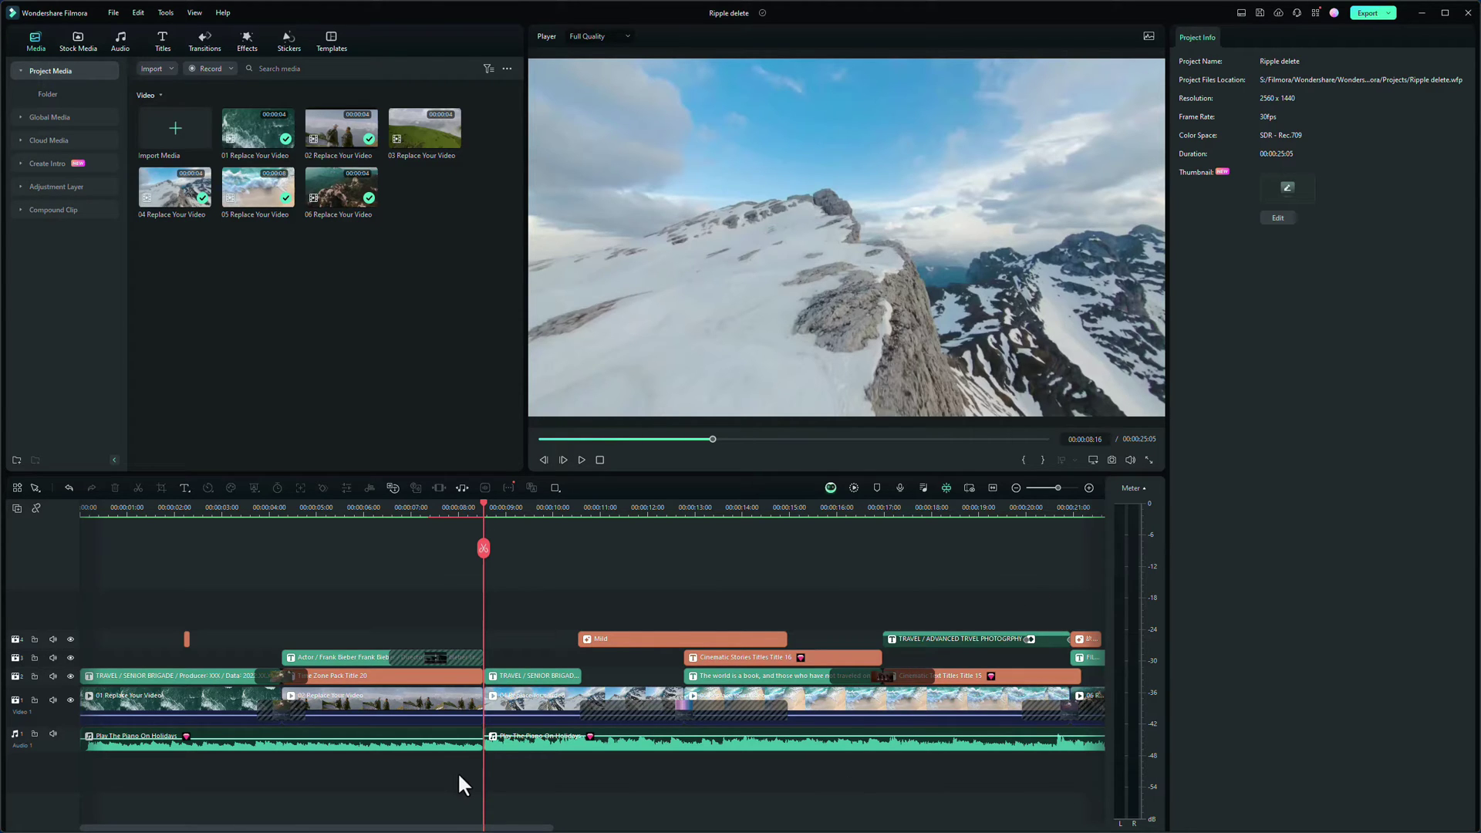
Step: Undo the ripple delete, then plain-delete clip 03 with its title and music, leaving a gap
key("ctrl+z")
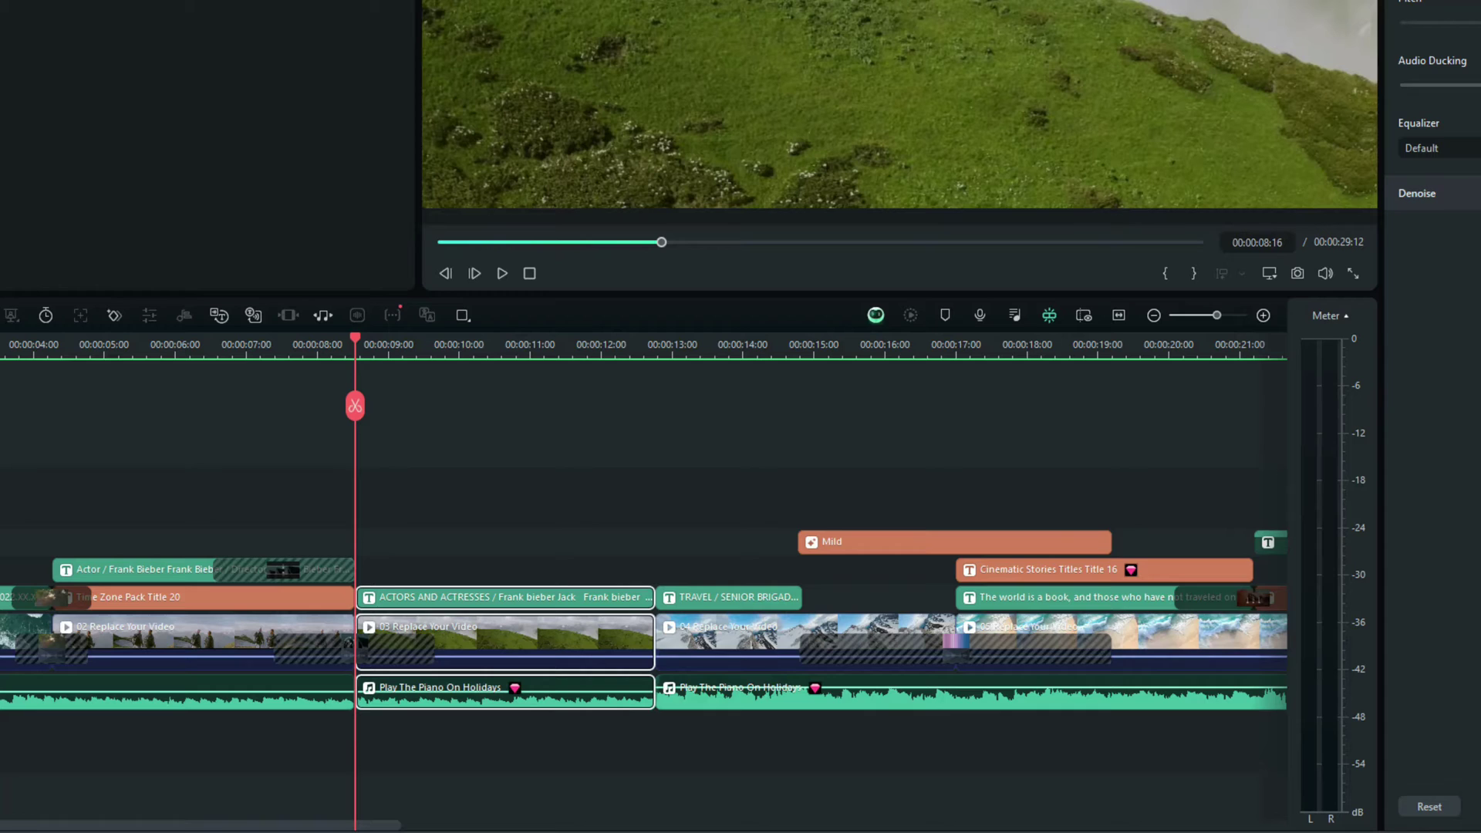
key("Delete")
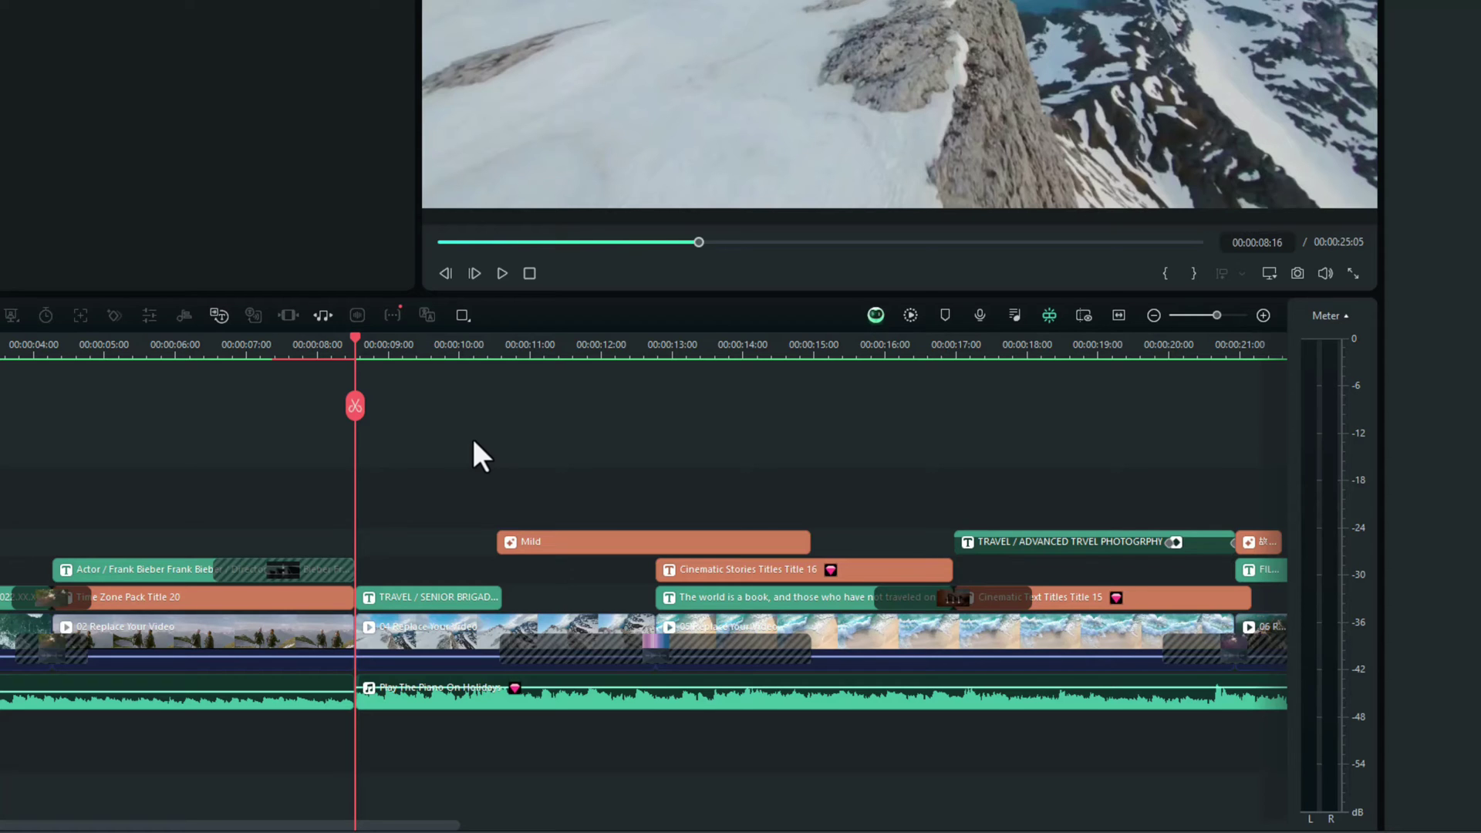
key("ctrl+z")
left_click_drag(478, 530, 542, 713)
key("Delete")
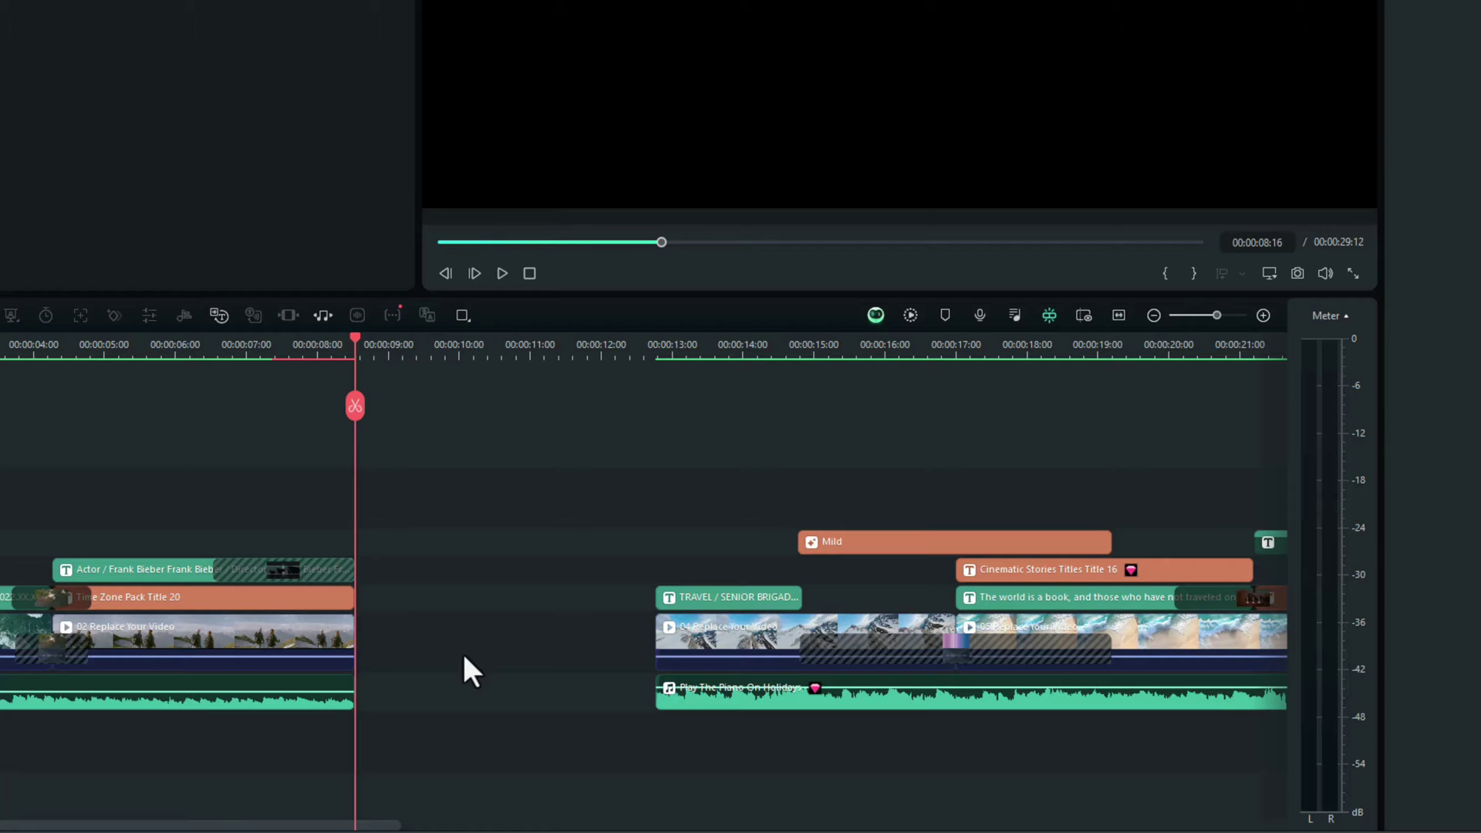
Step: Select the clips after the gap and drag them left toward the playhead
left_click_drag(549, 458, 1205, 742)
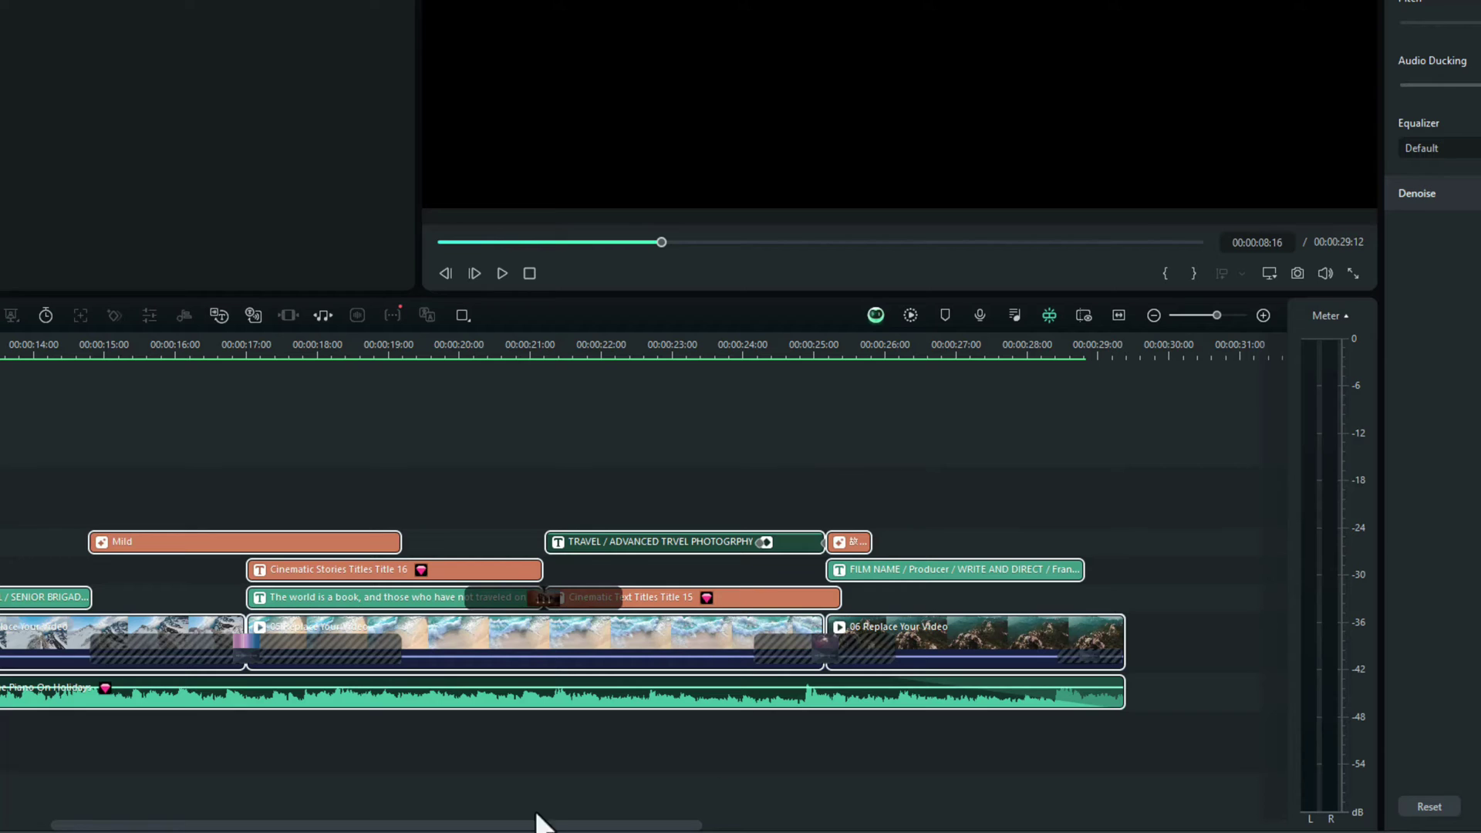
left_click_drag(601, 823, 540, 823)
left_click_drag(659, 640, 469, 683)
Step: Undo the move, then ripple delete the 03 clip and its music part from the right-click menu
key("ctrl+z")
key("ctrl+z")
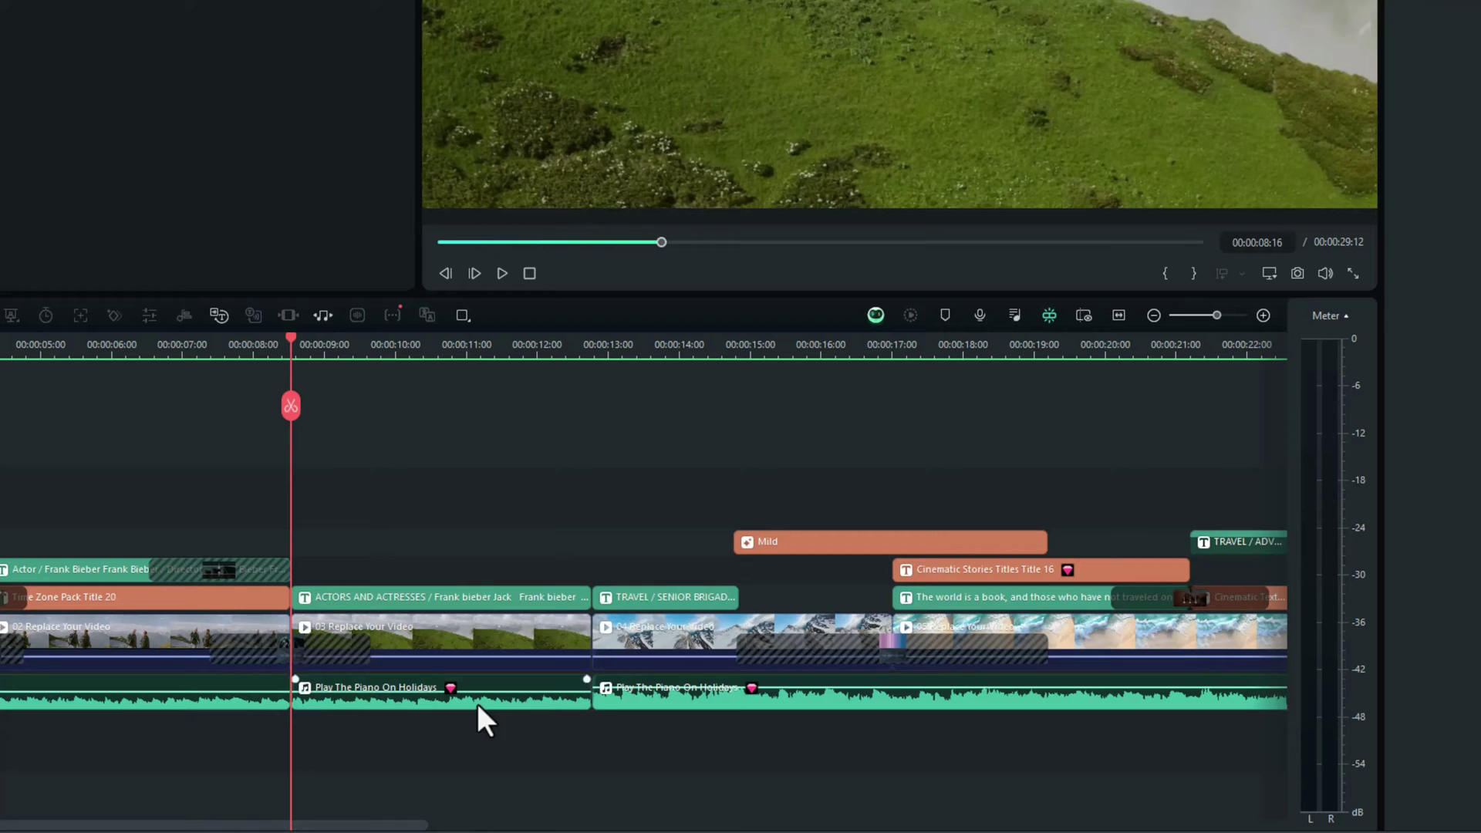
left_click_drag(395, 551, 478, 729)
right_click(468, 639)
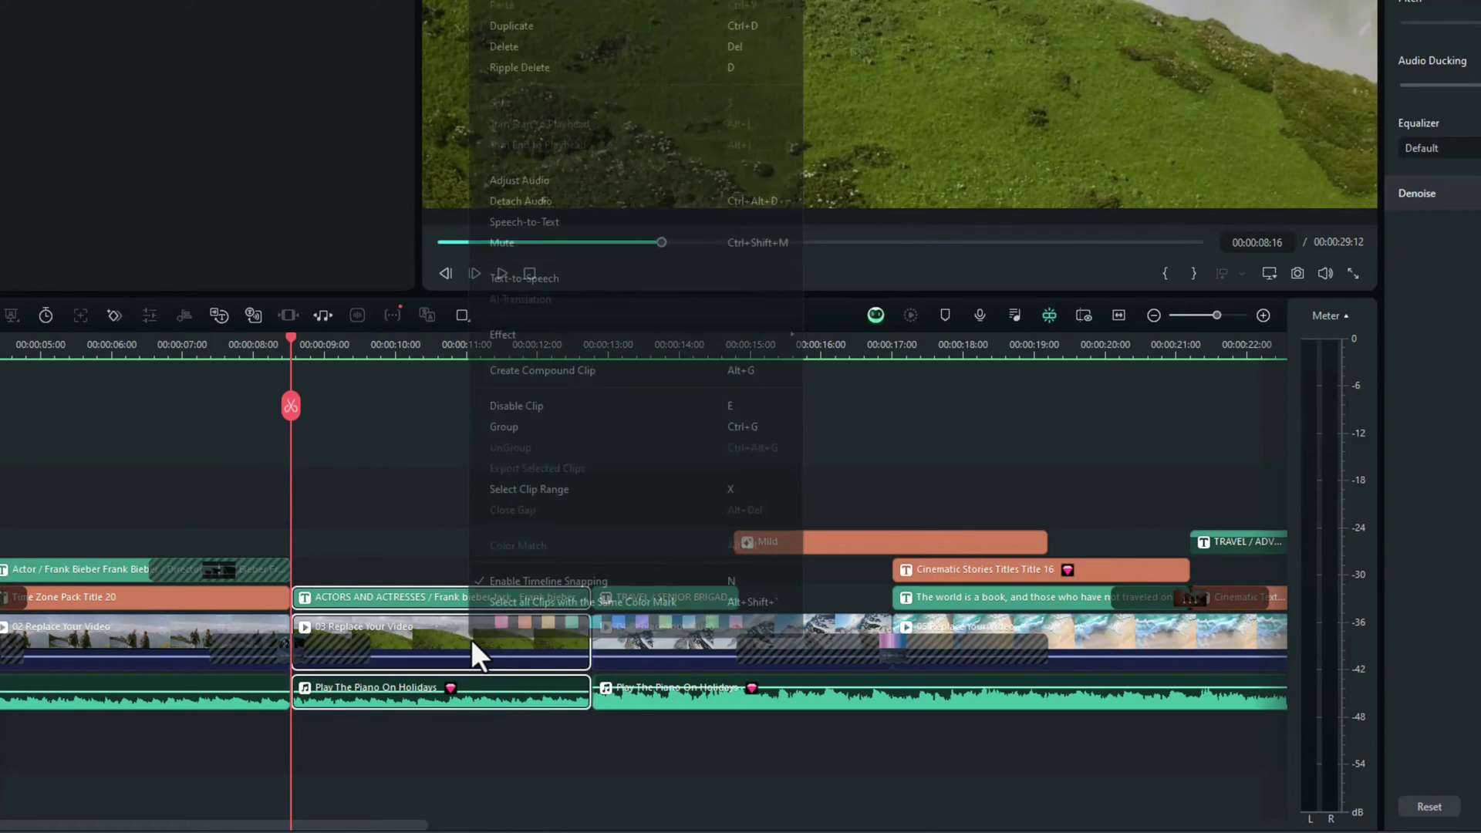
left_click(566, 82)
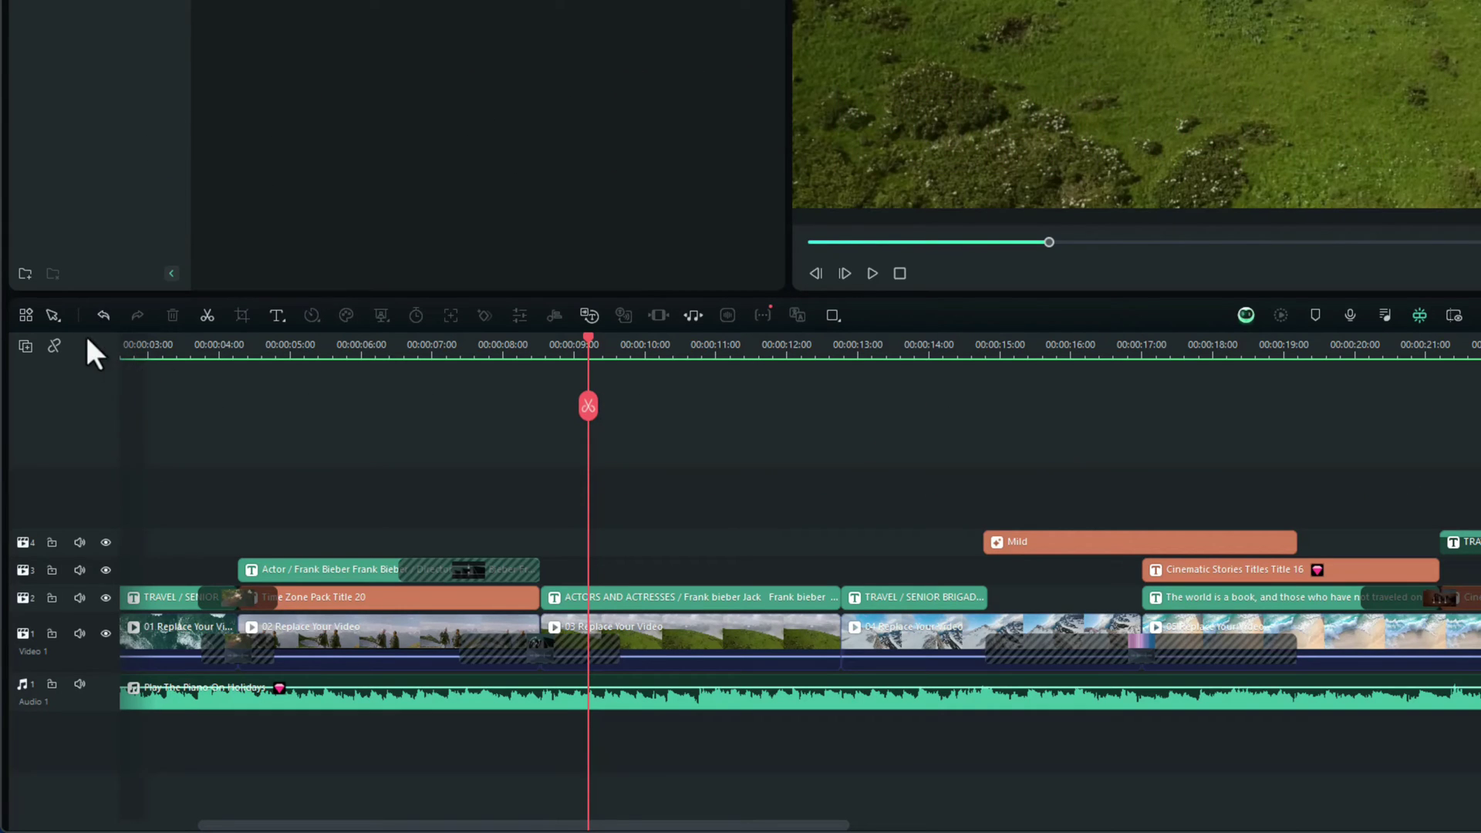
left_click(55, 319)
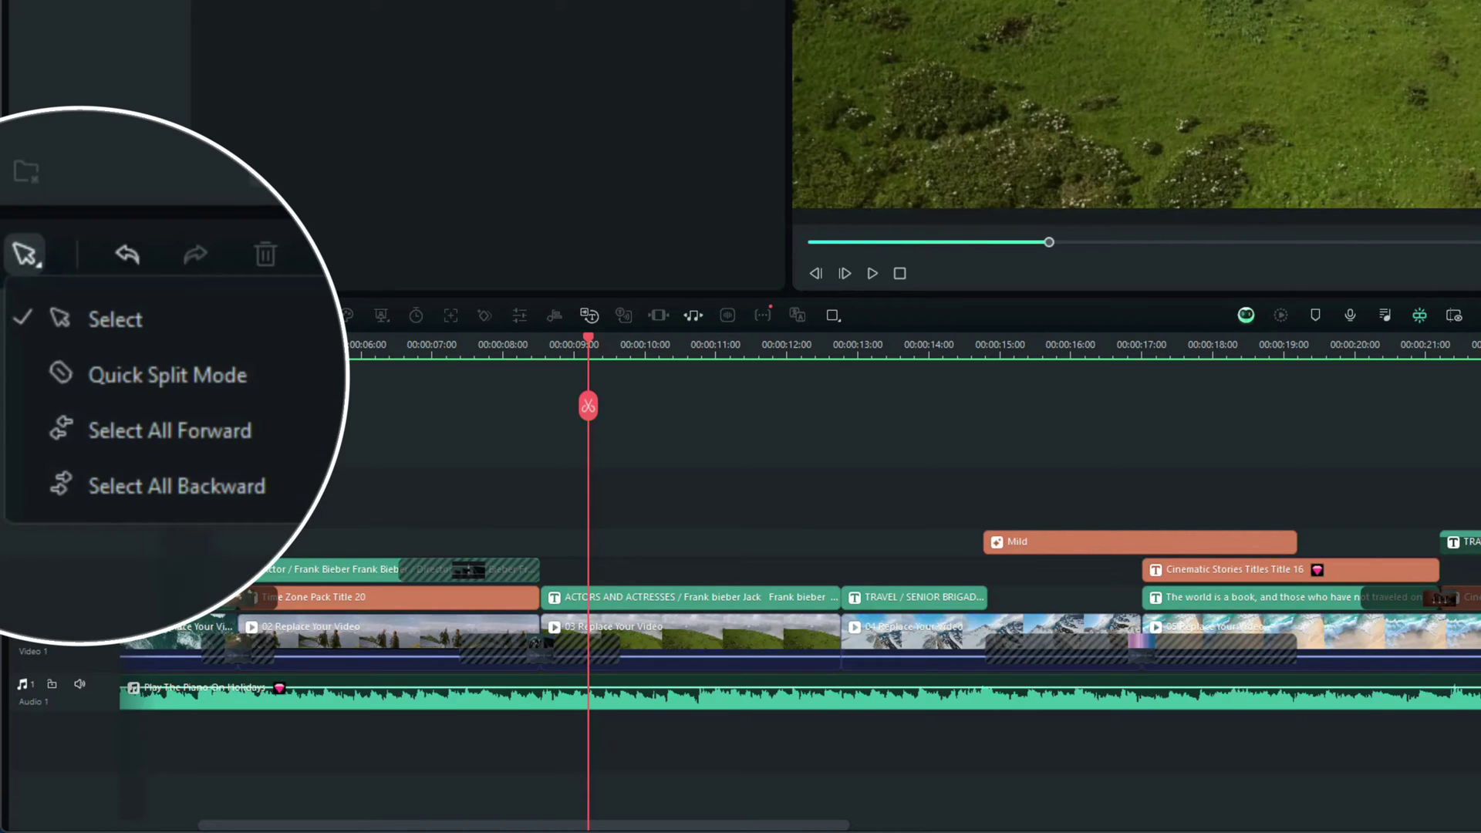
left_click(280, 426)
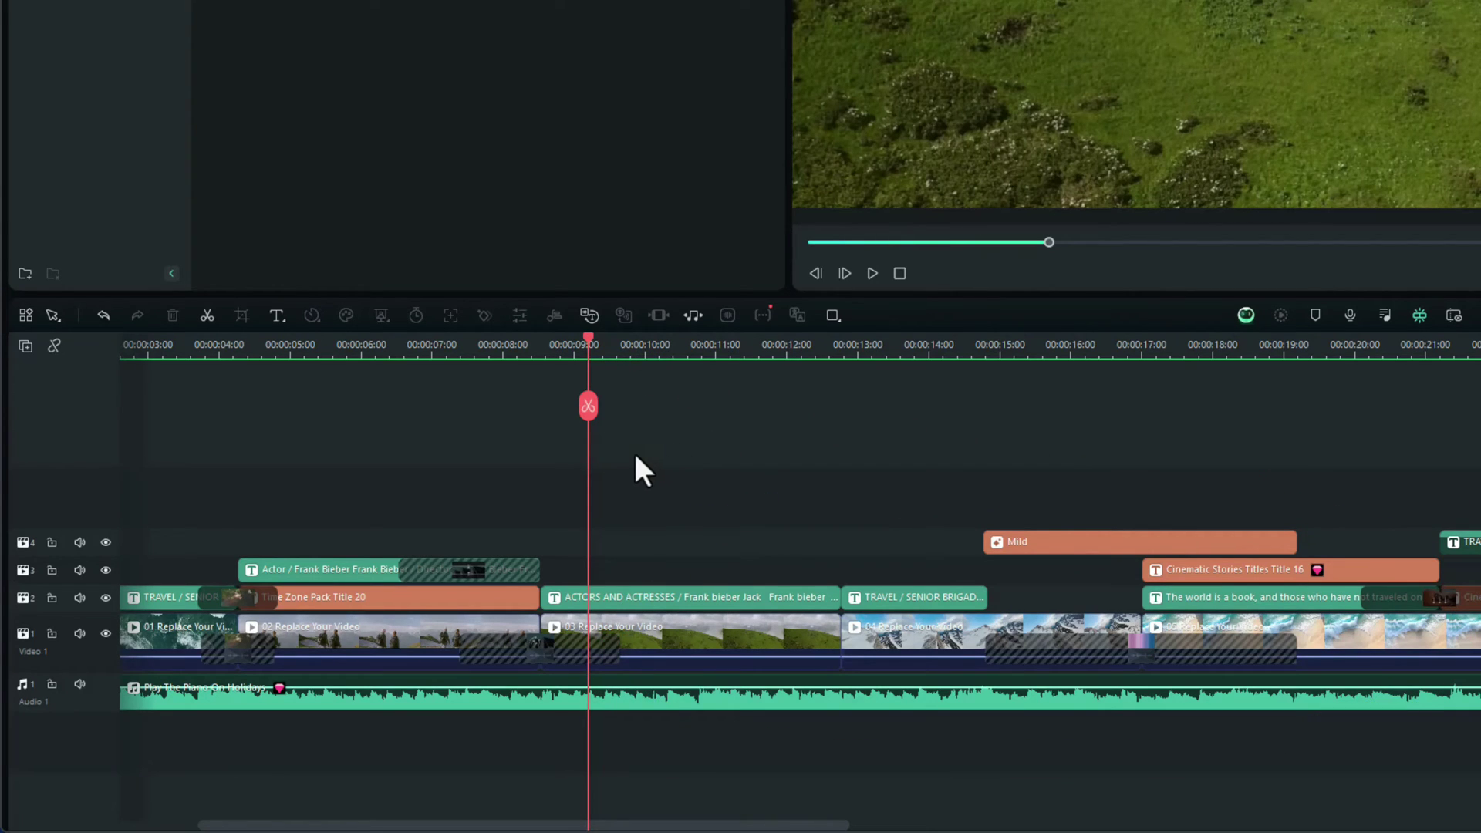
left_click_drag(635, 456, 1480, 669)
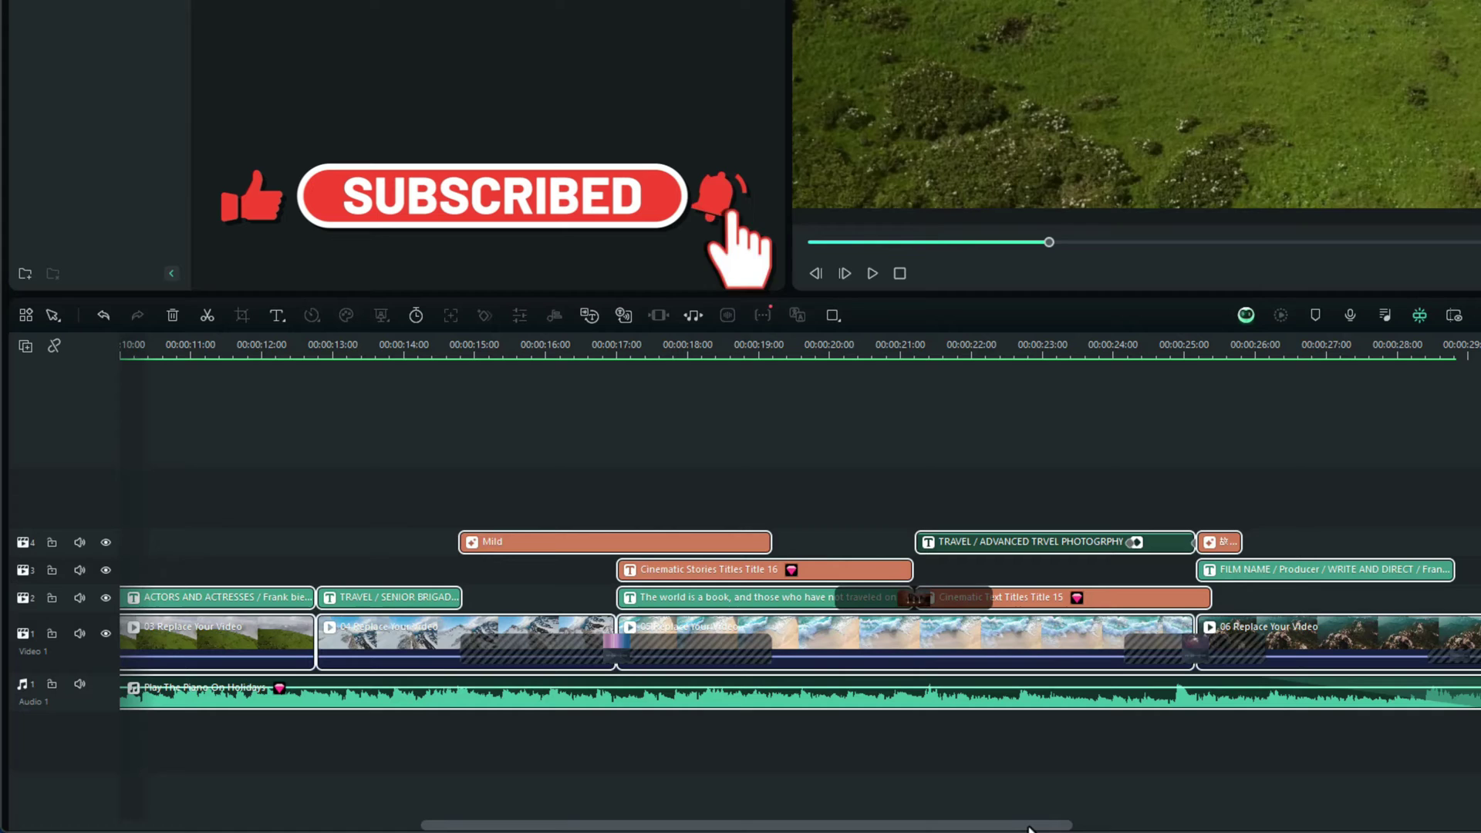
left_click_drag(1030, 829, 812, 817)
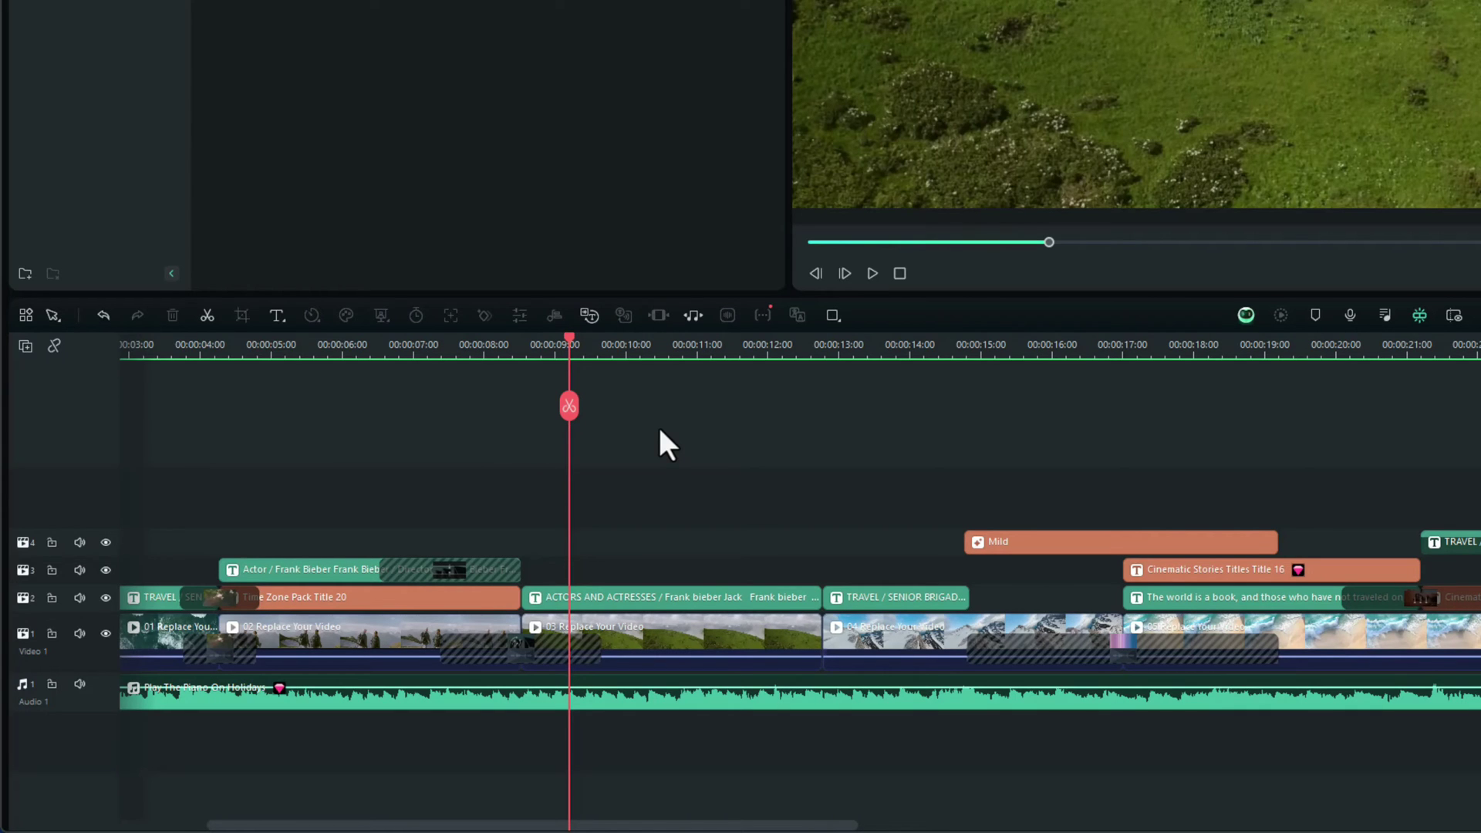
left_click(53, 318)
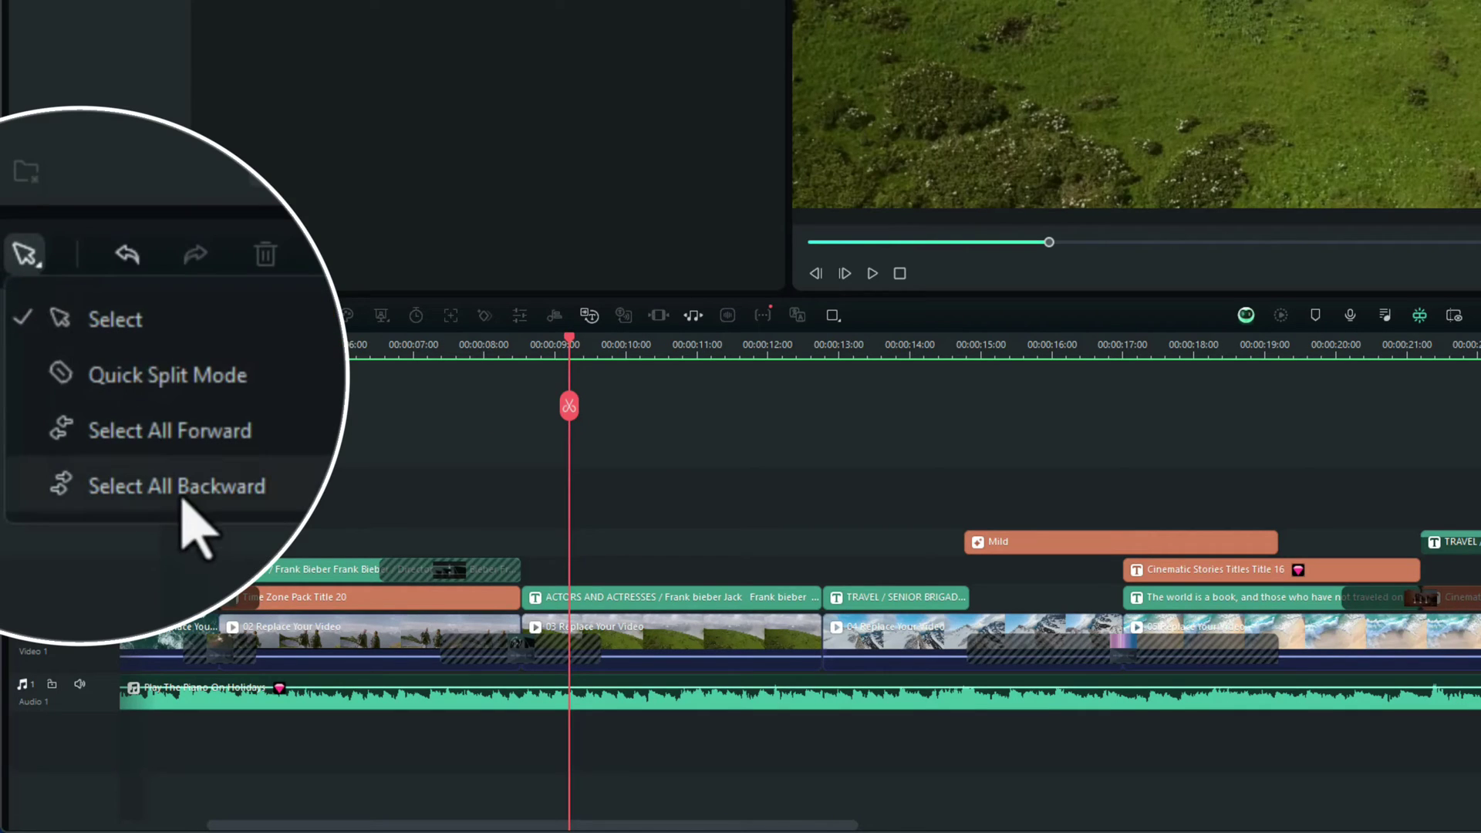
left_click(133, 437)
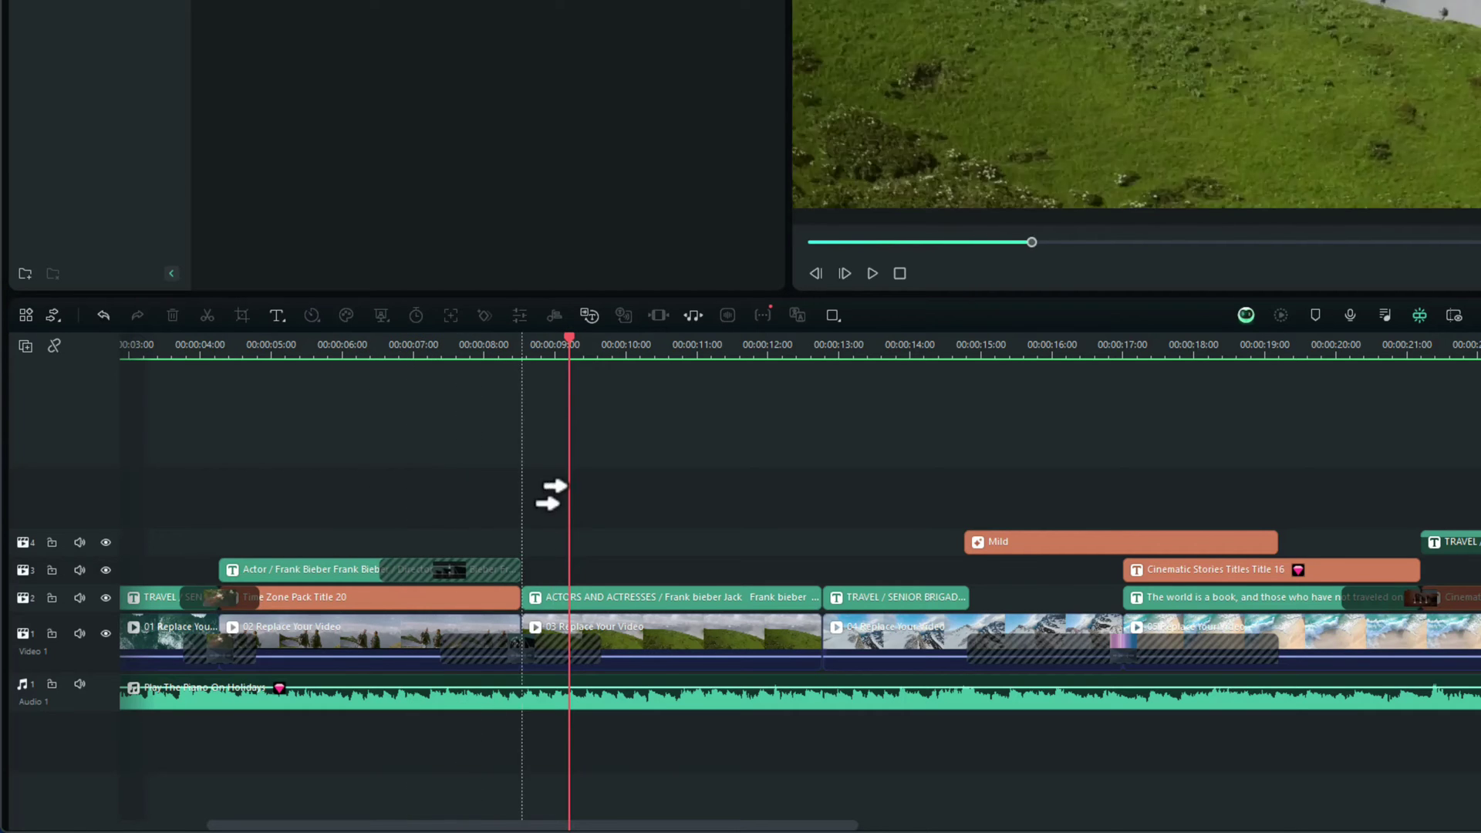
left_click(694, 503)
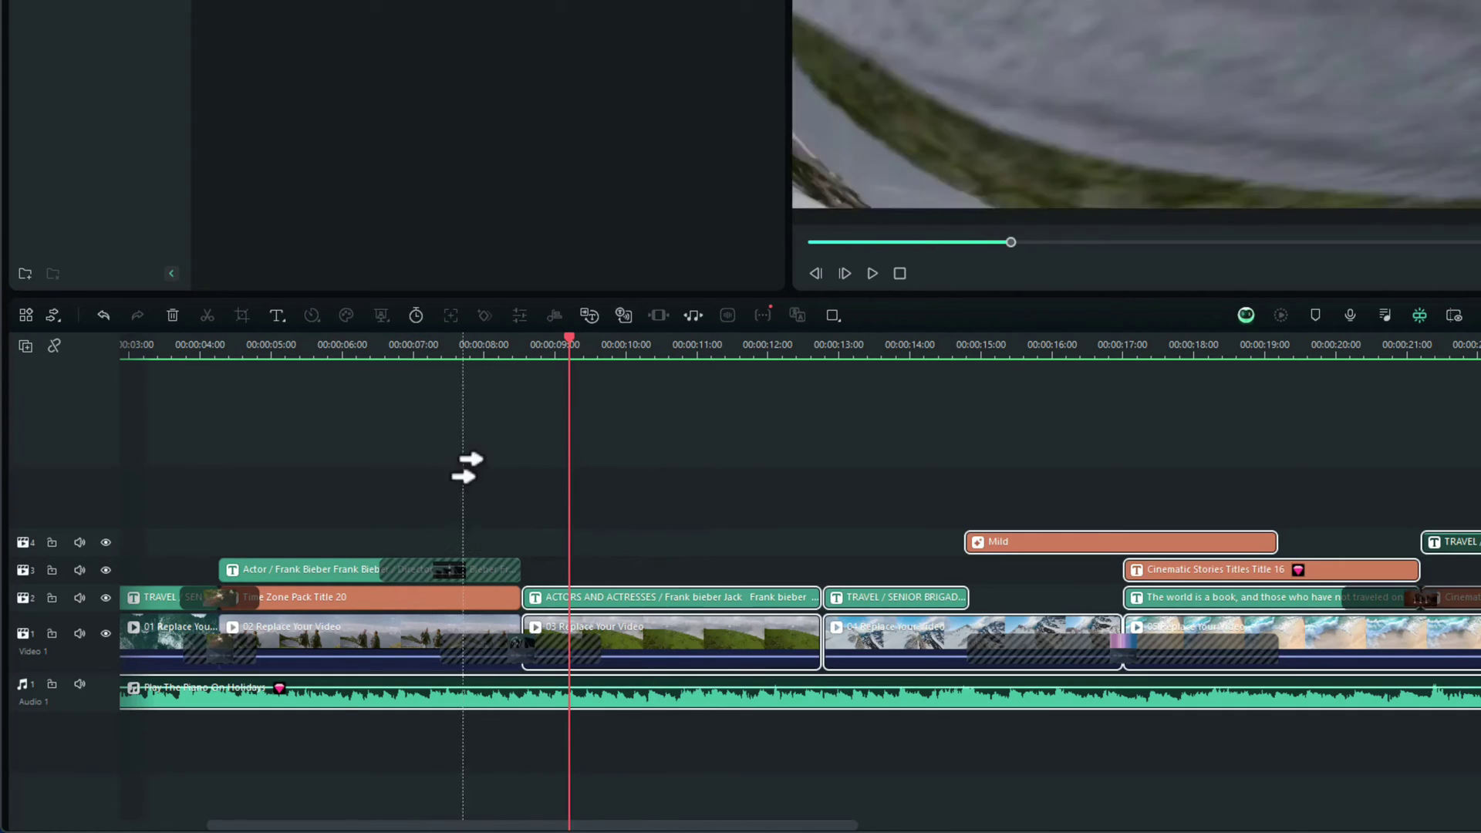
left_click(56, 317)
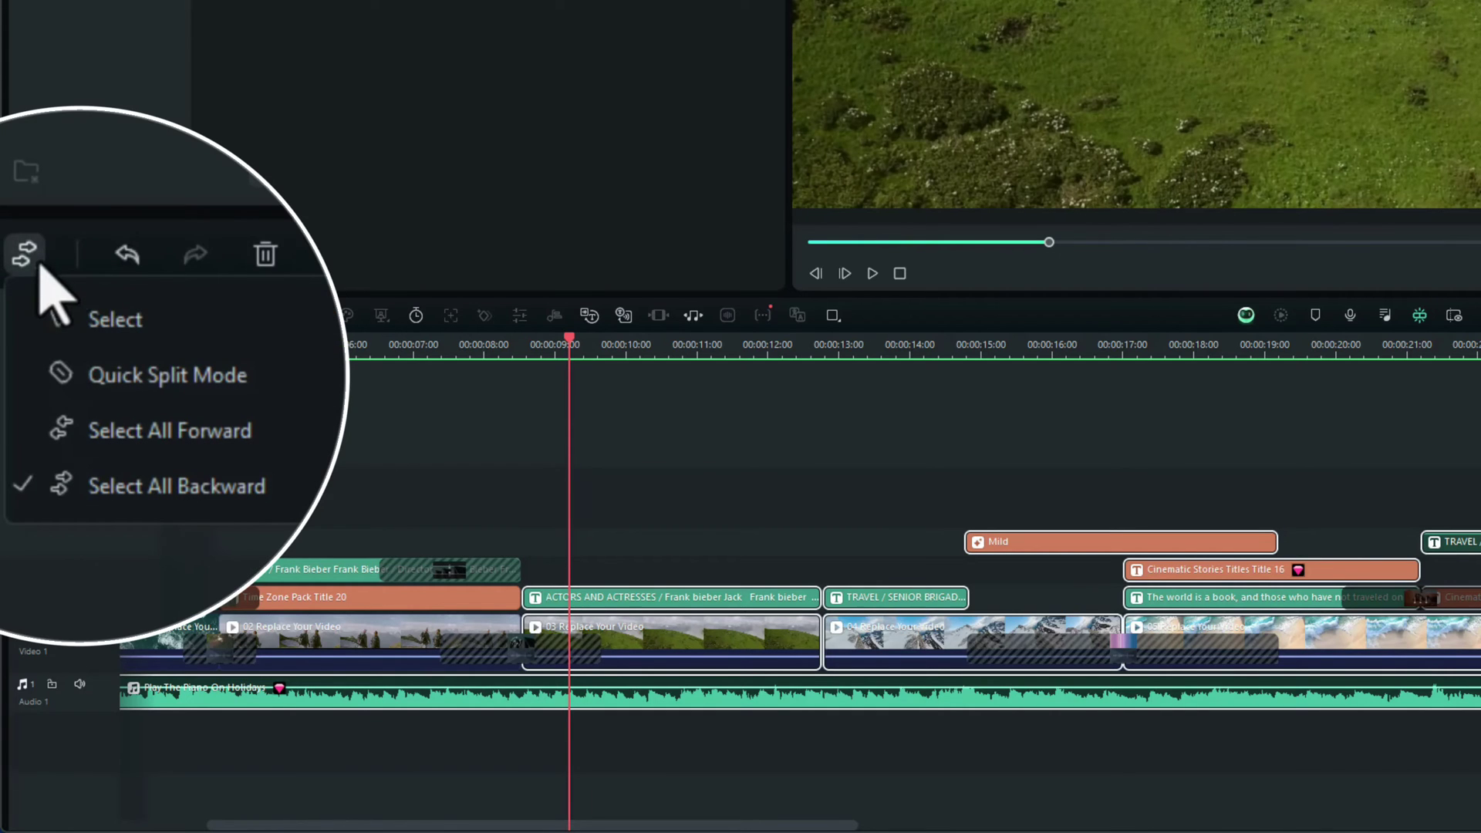
left_click(109, 349)
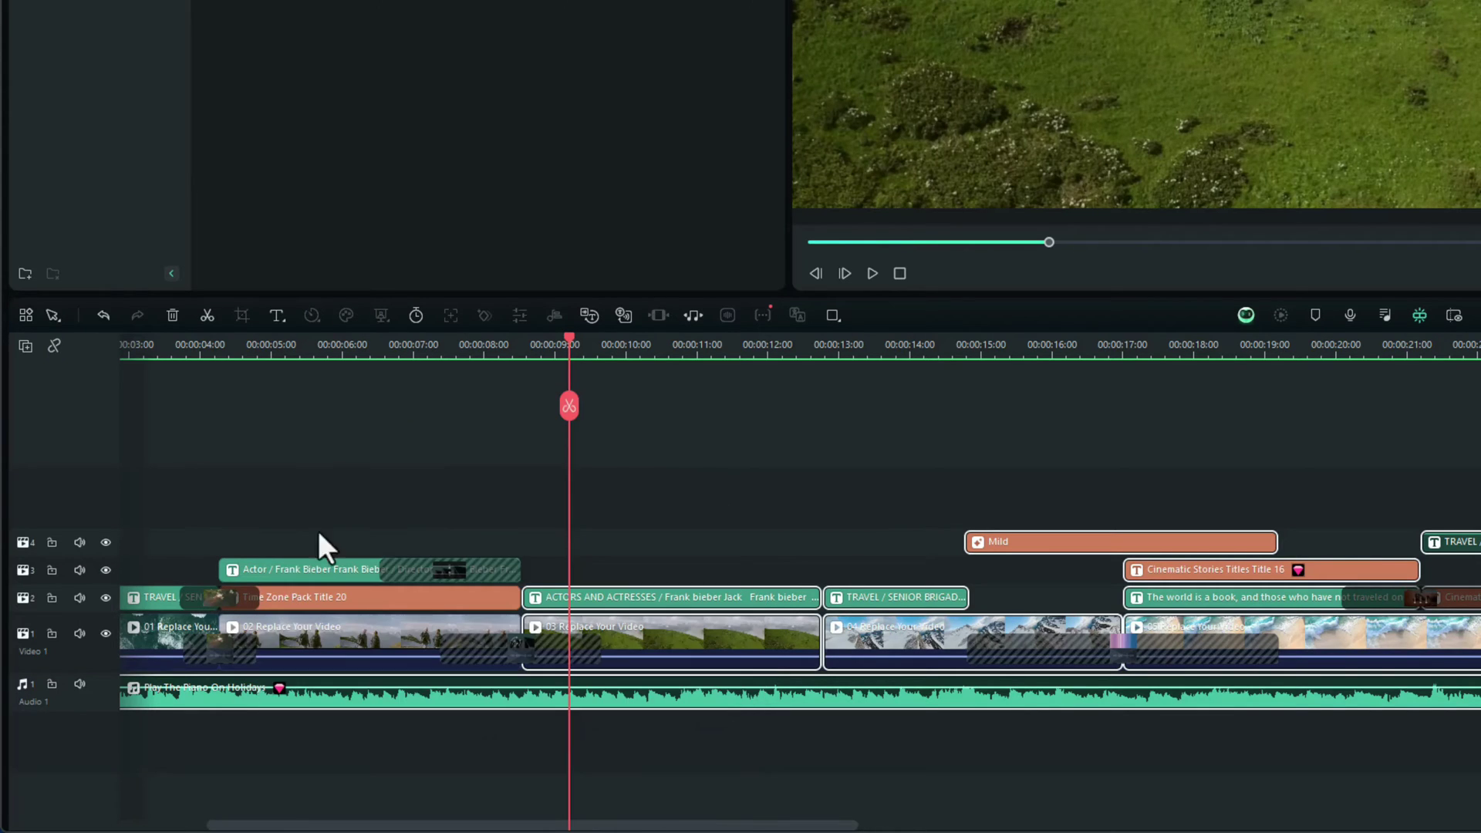
Step: Cut the Play The Piano On Holidays music at 00:00:08:16, where clip 03 begins, then preview
left_click(336, 479)
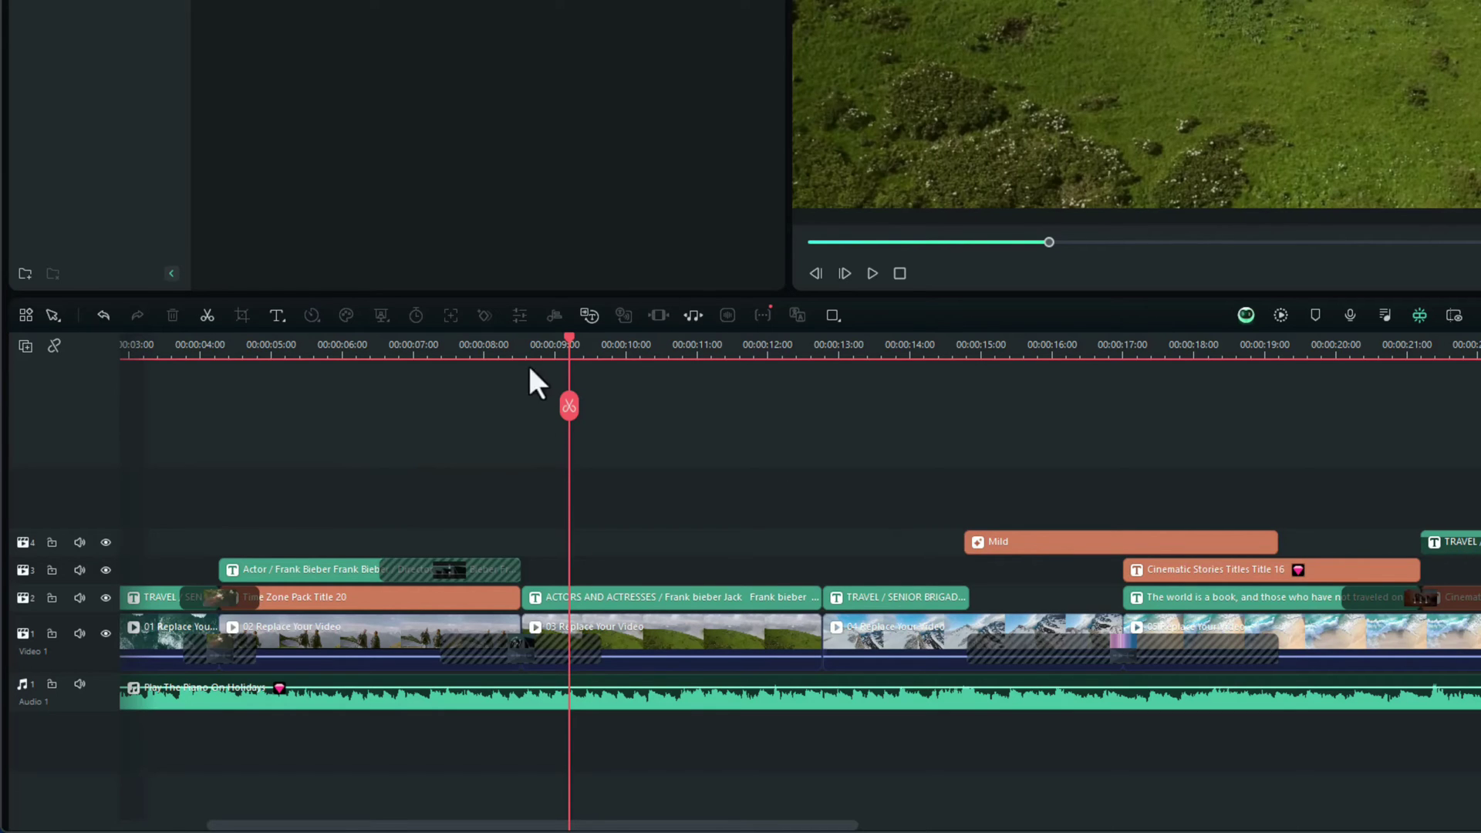
left_click_drag(572, 337, 521, 363)
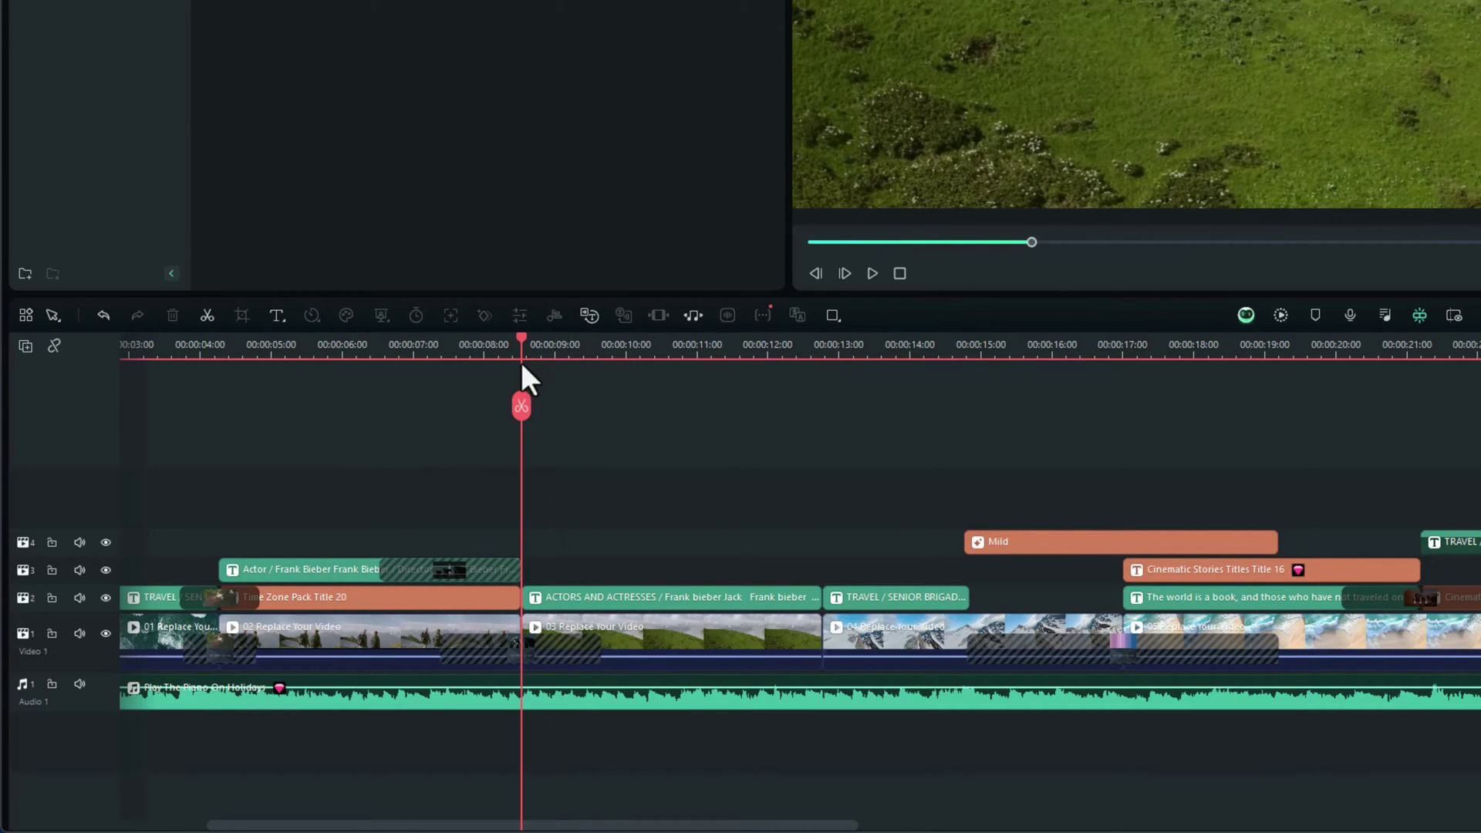
left_click(531, 698)
left_click(522, 409)
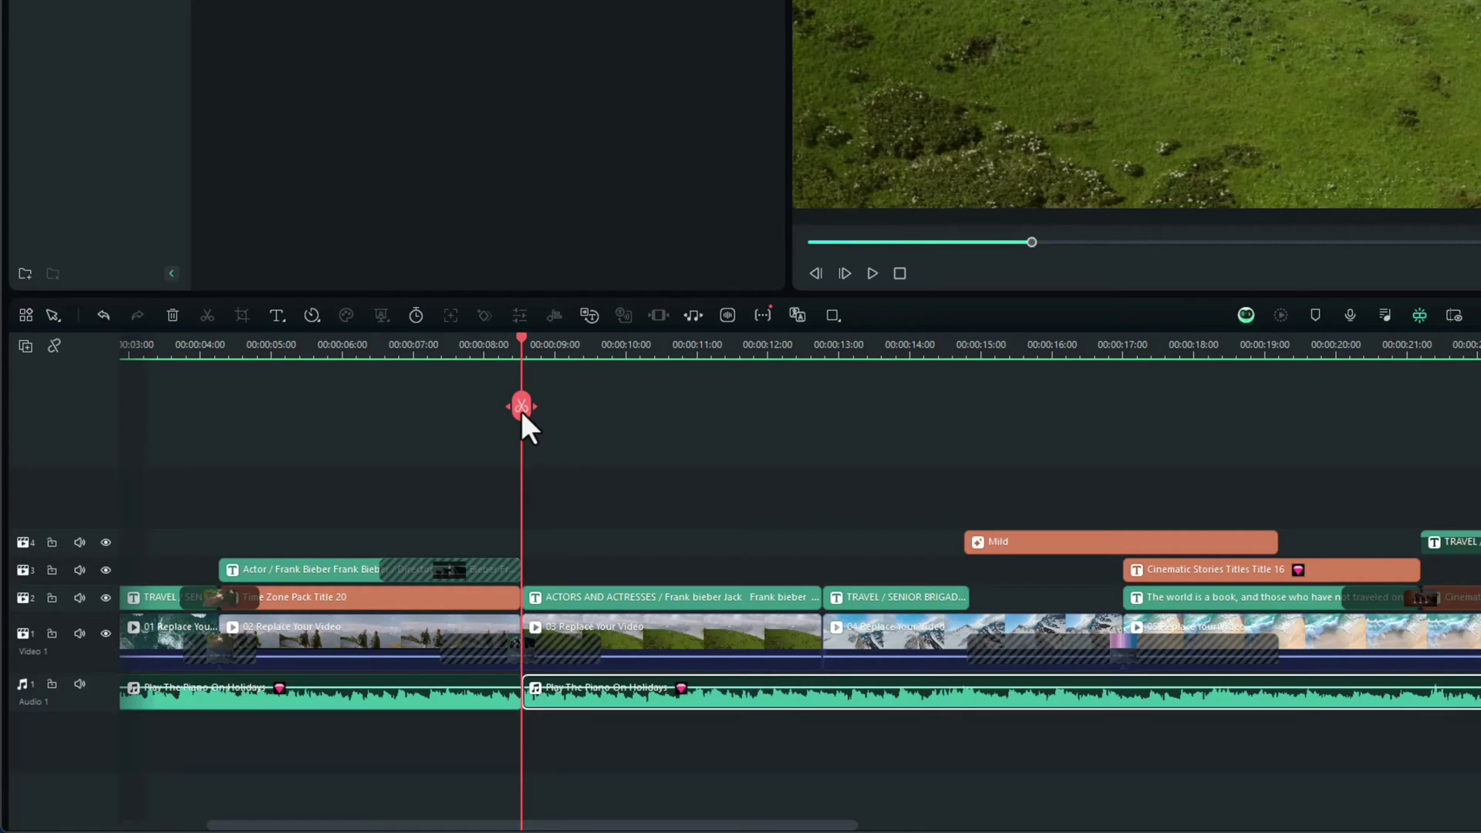
left_click(574, 423)
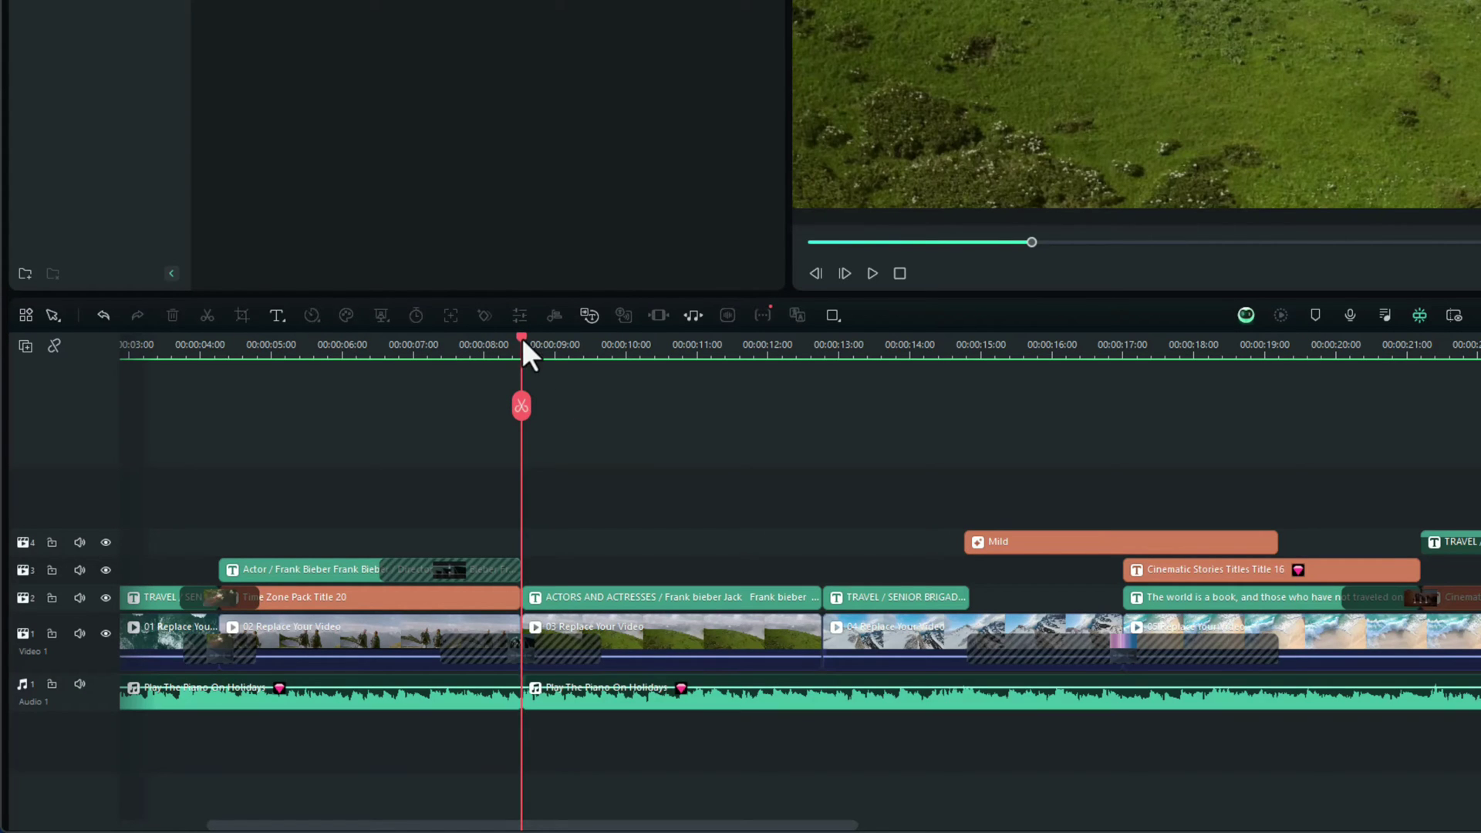
left_click_drag(522, 336, 1473, 463)
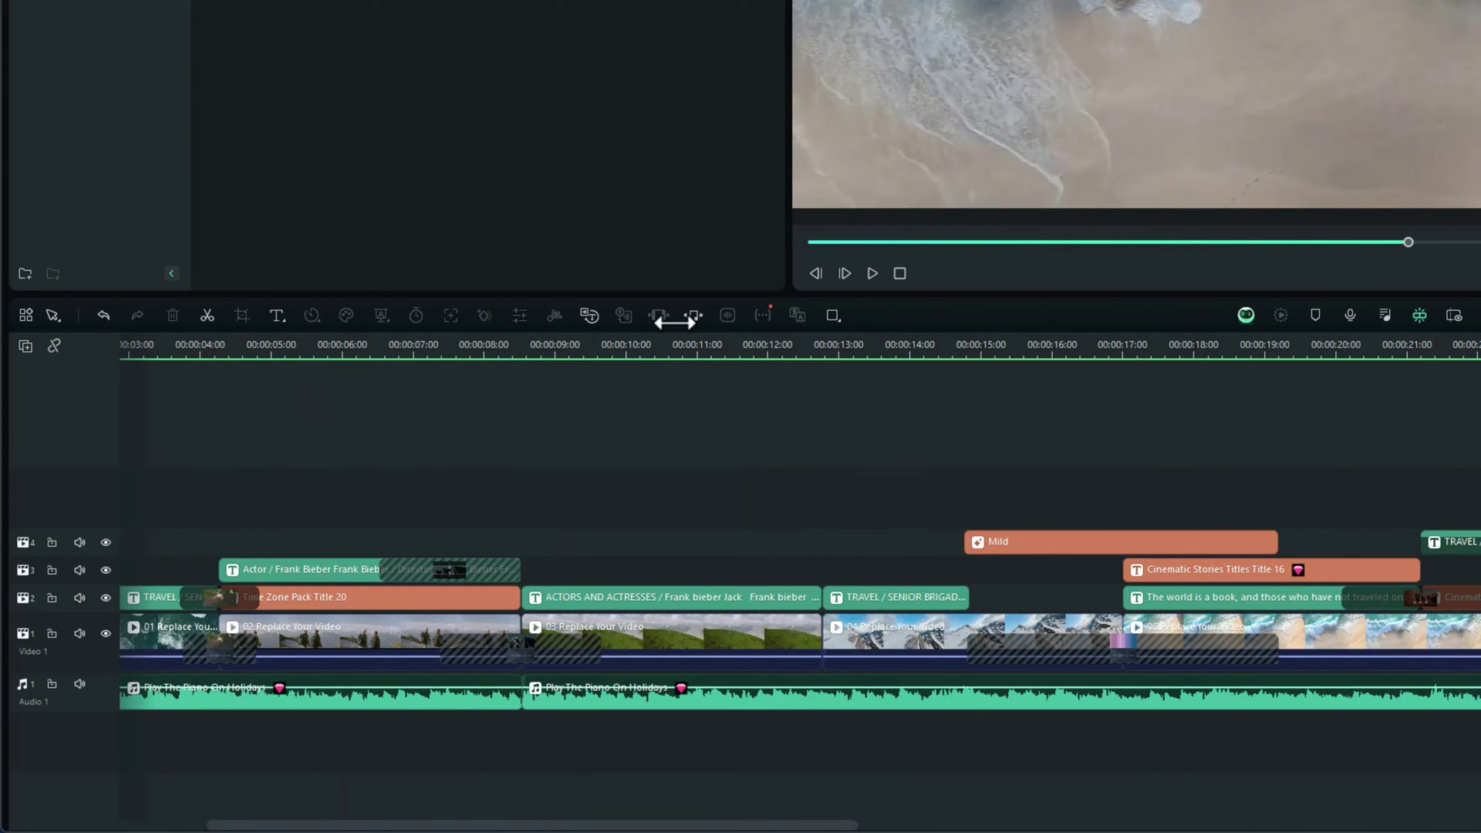
Step: Switch to the select-all-clips-forward mode and select clip 03 plus every later clip across tracks
left_click(54, 316)
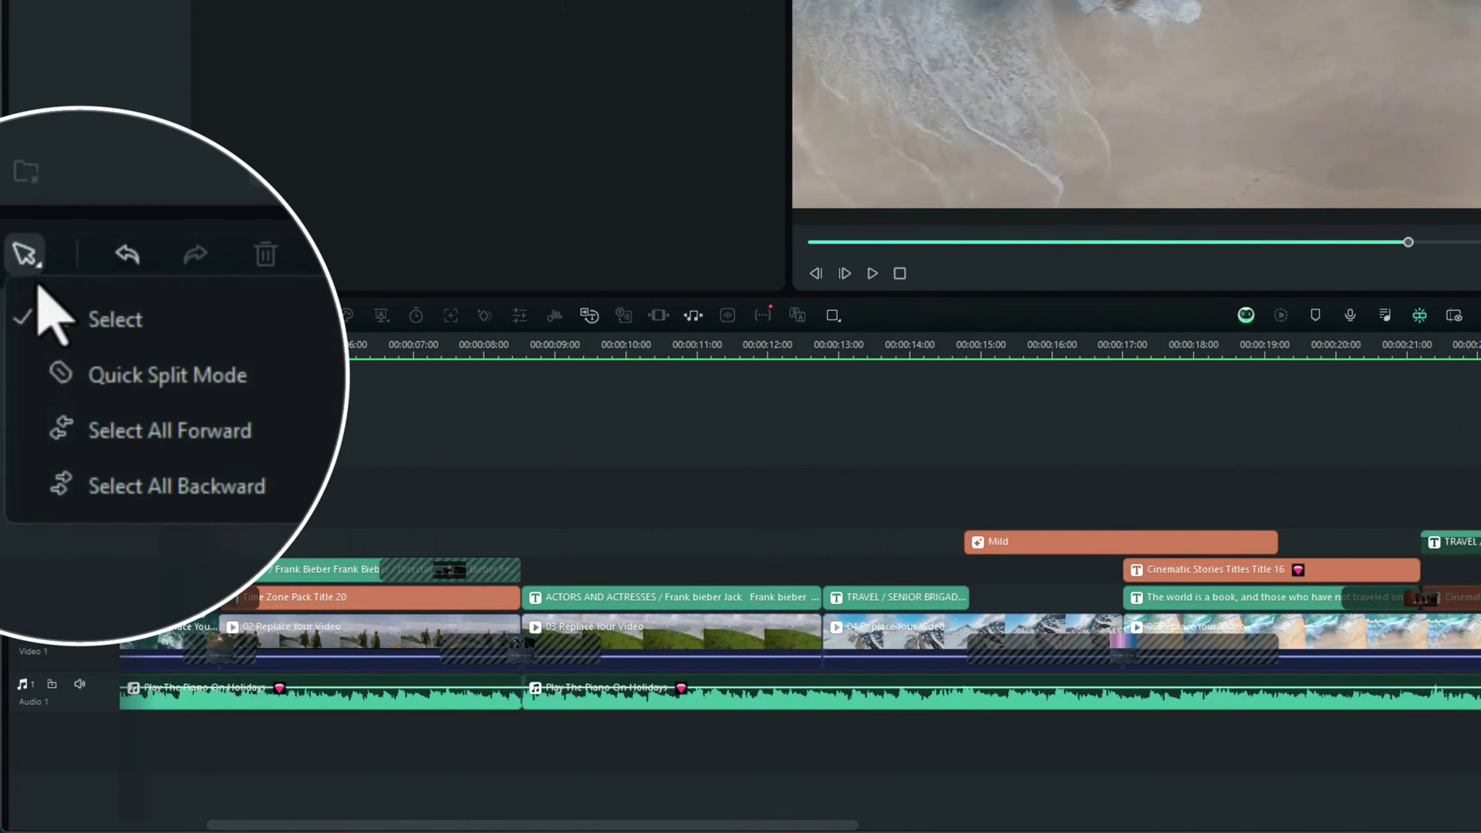
left_click(98, 487)
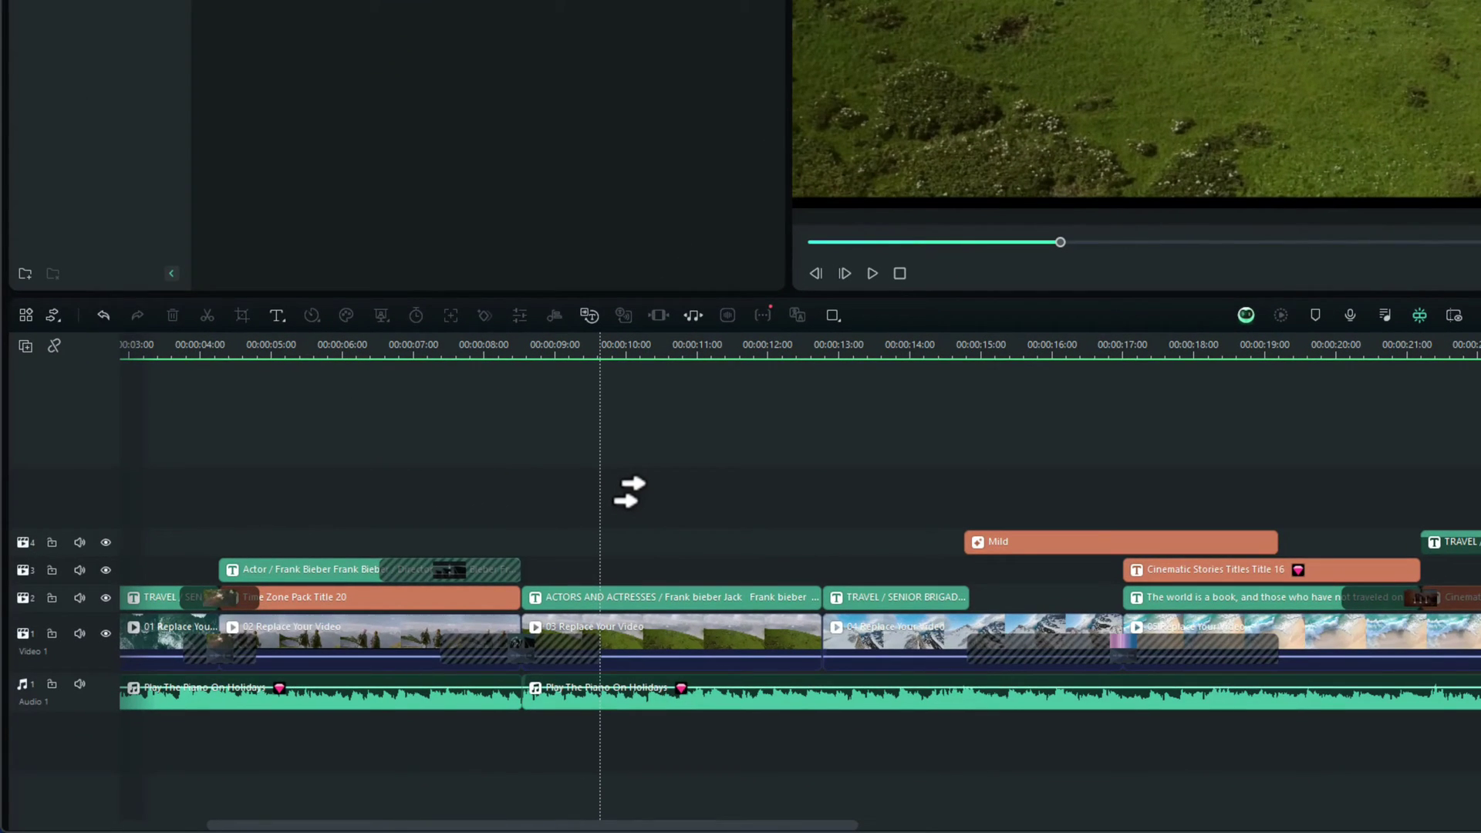
left_click(628, 492)
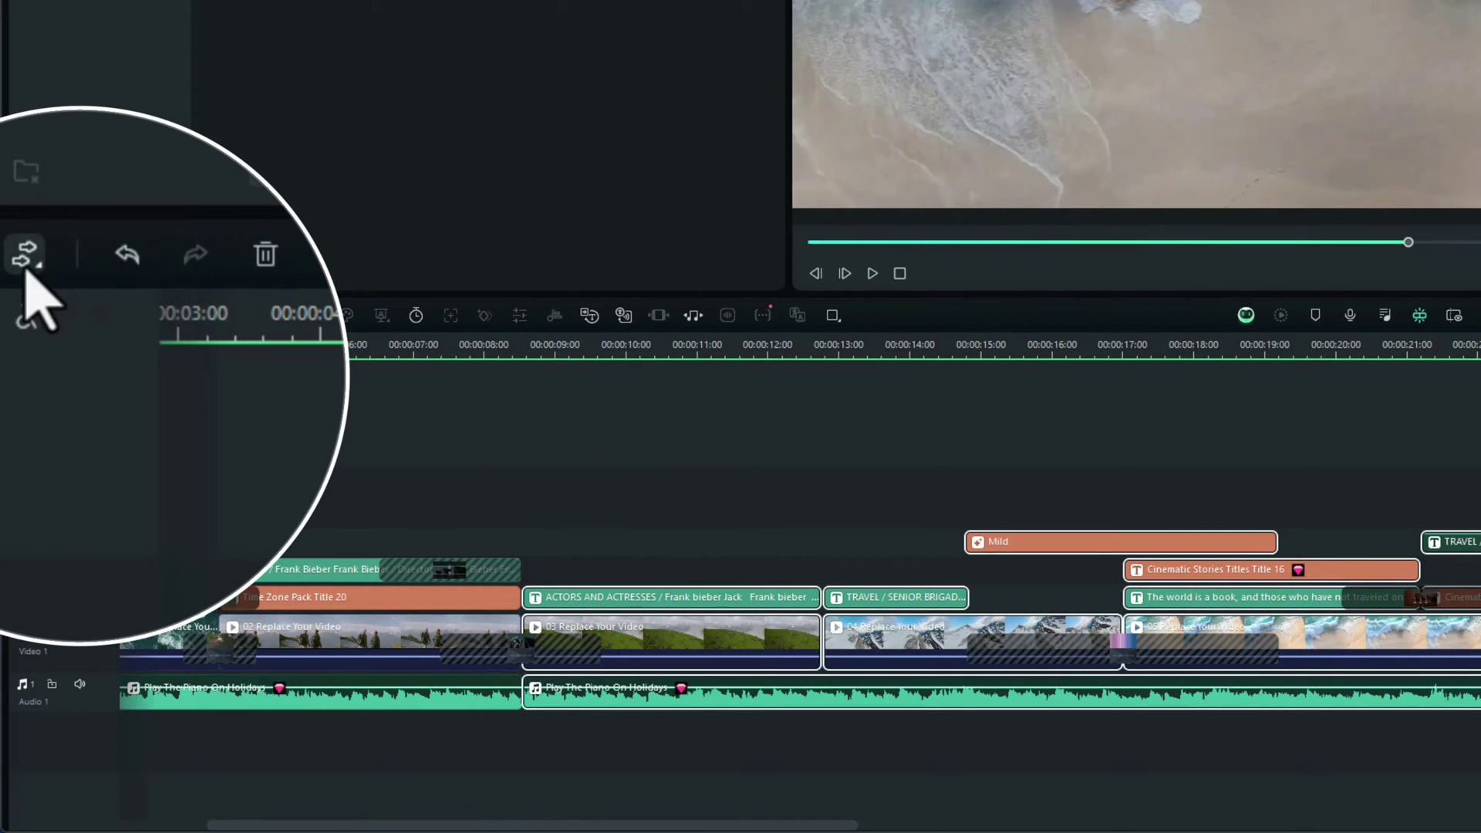
left_click(54, 320)
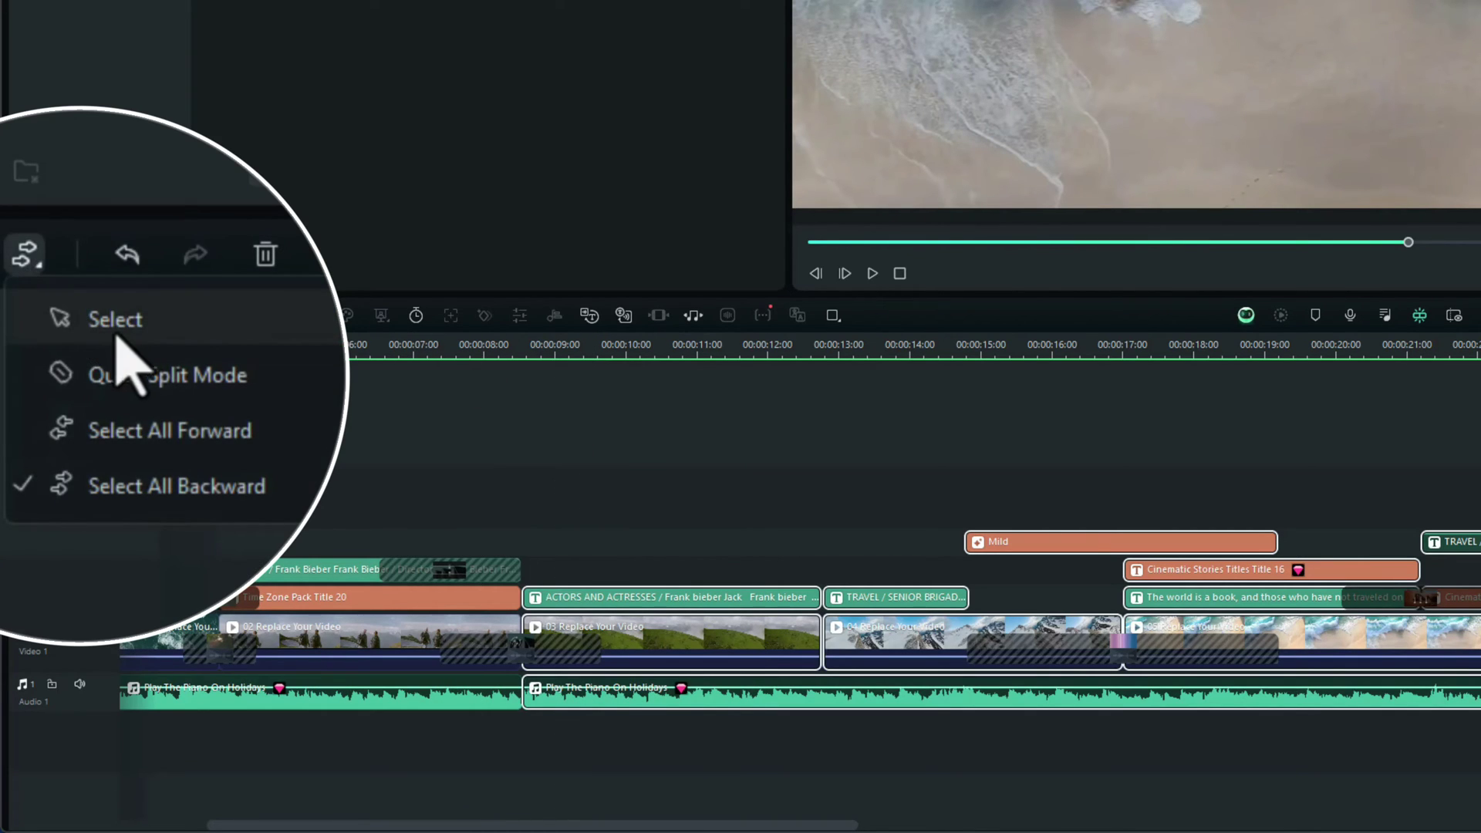
left_click(99, 351)
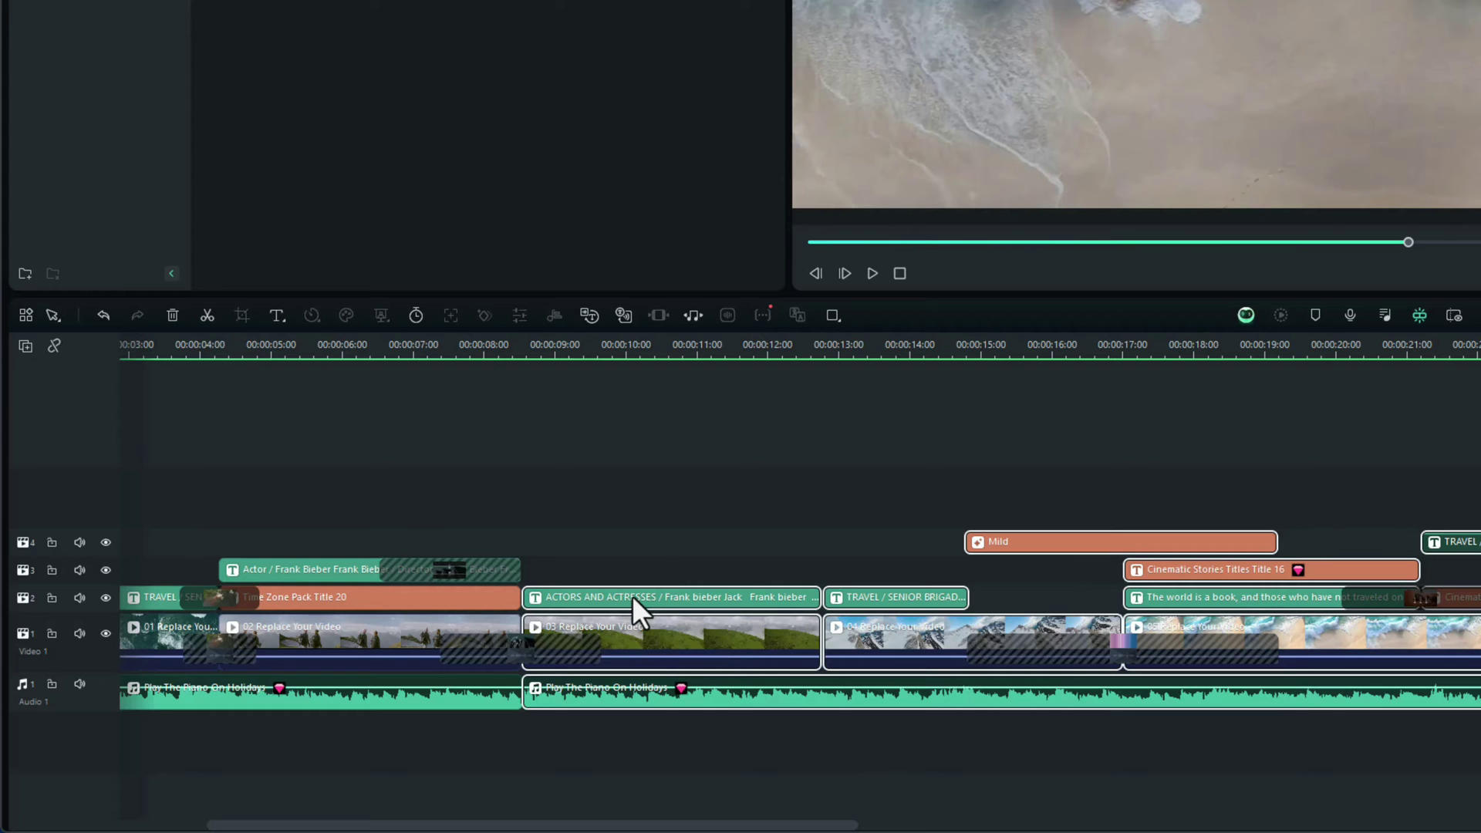
mouse_move(632, 596)
left_mouse_down()
mouse_move(966, 619)
mouse_move(627, 619)
mouse_move(1092, 637)
mouse_move(1262, 623)
mouse_move(978, 589)
mouse_move(614, 576)
left_mouse_up()
key("ctrl+z")
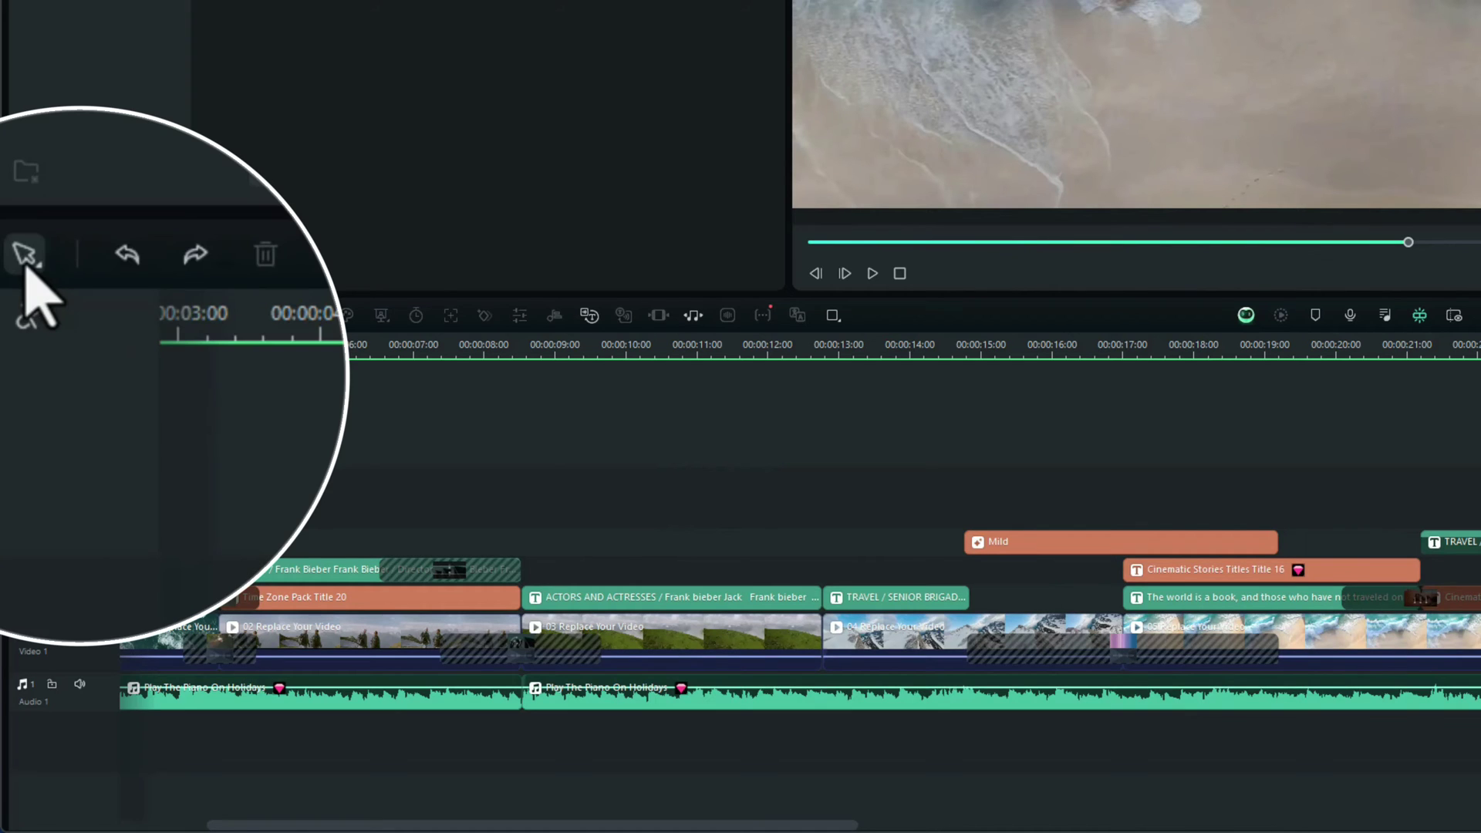
Step: Return from Select All Forward to plain Select and drag-select the opening clips before 00:00:08:16
left_click(27, 264)
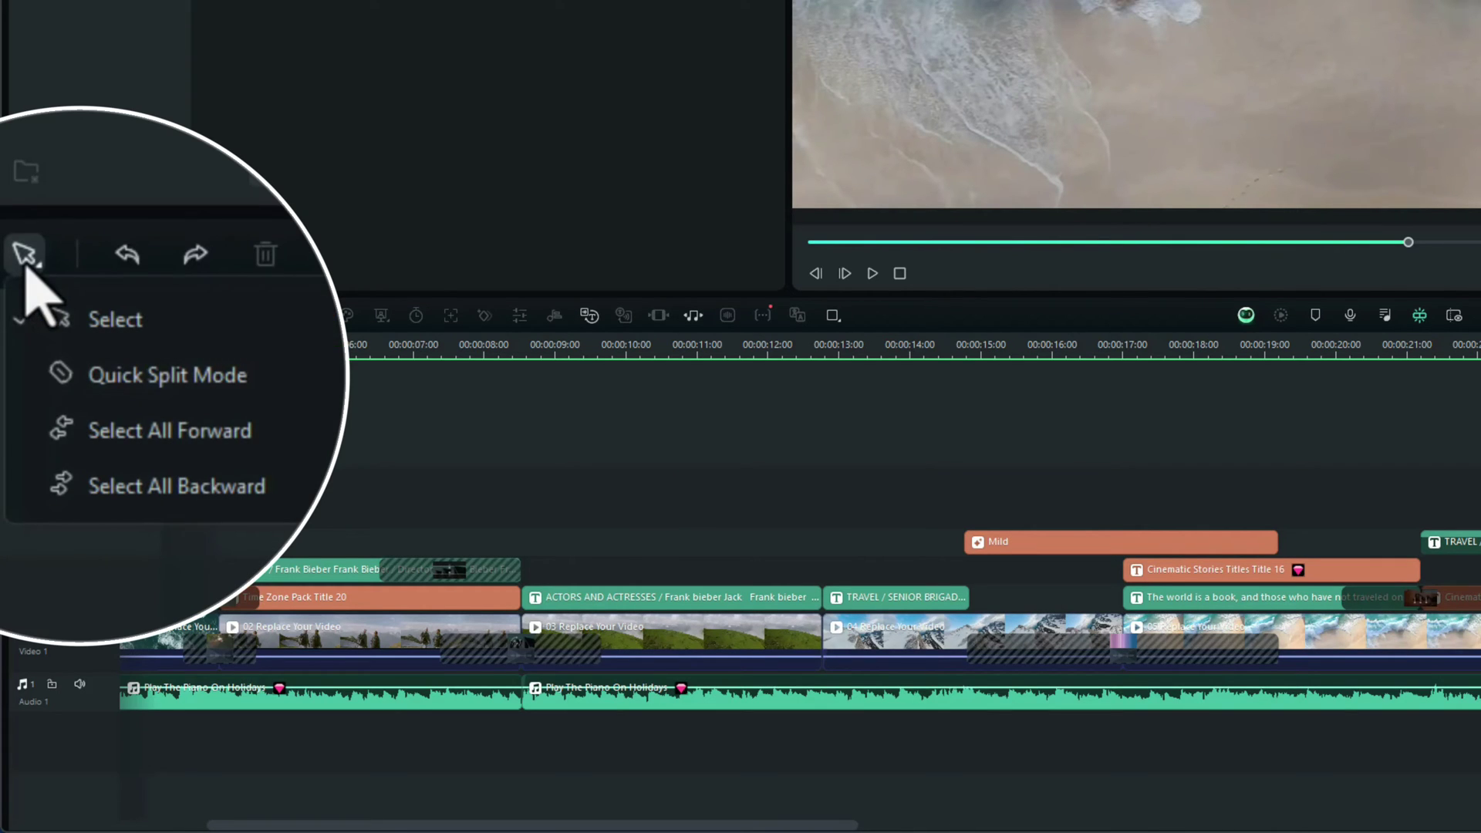
left_click(105, 401)
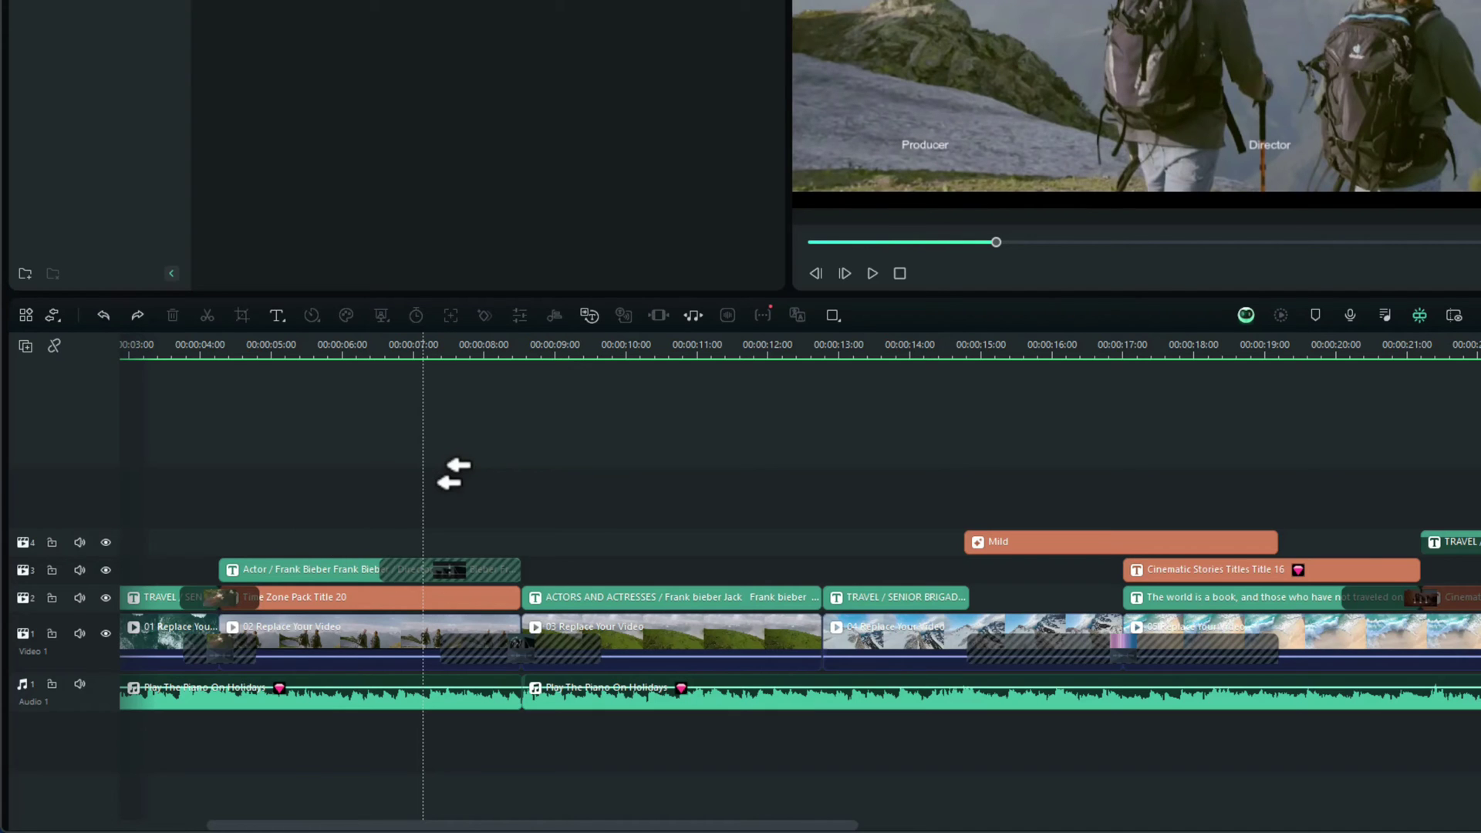
left_click(454, 474)
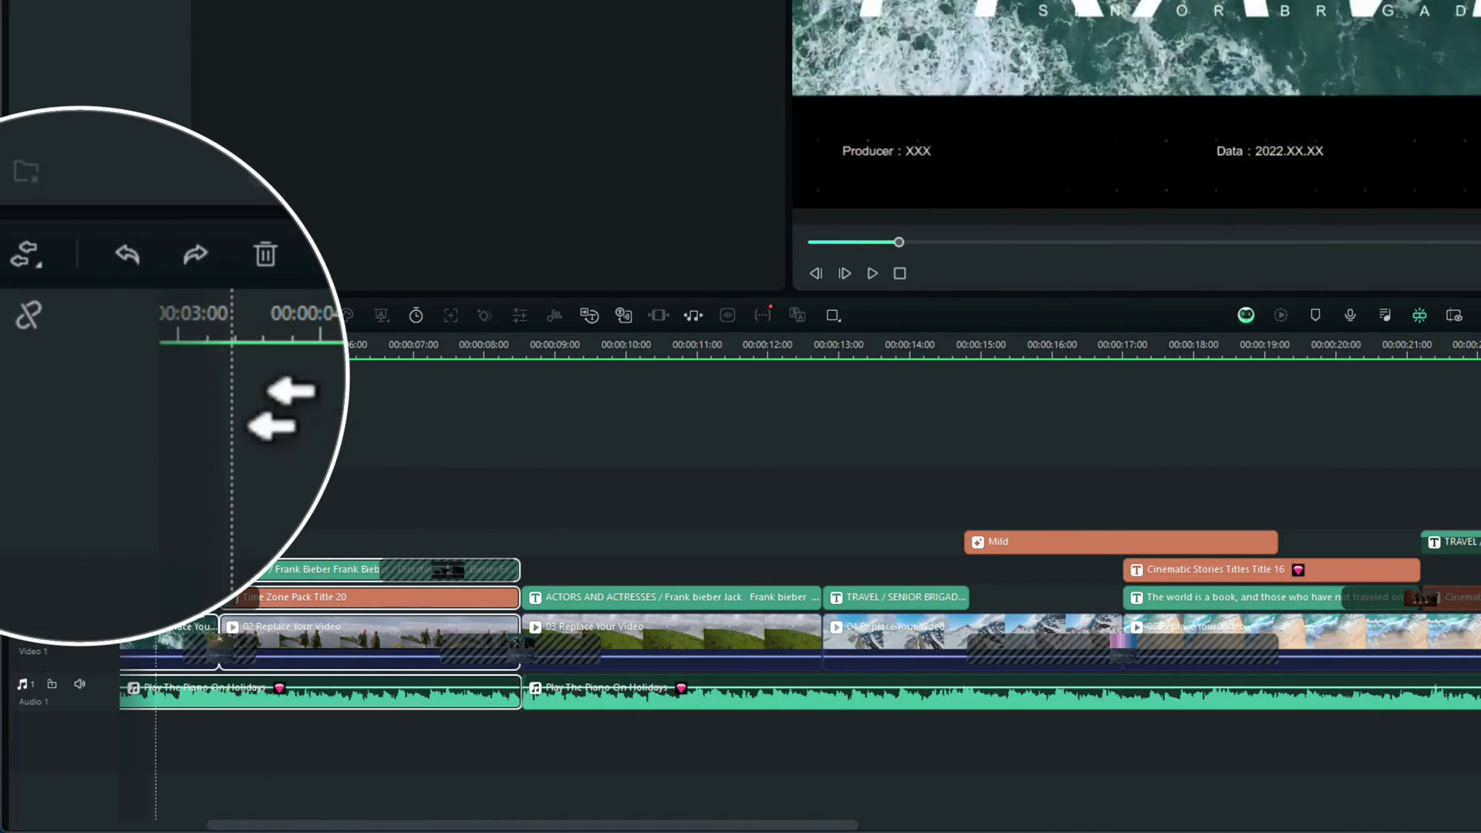
left_click(50, 318)
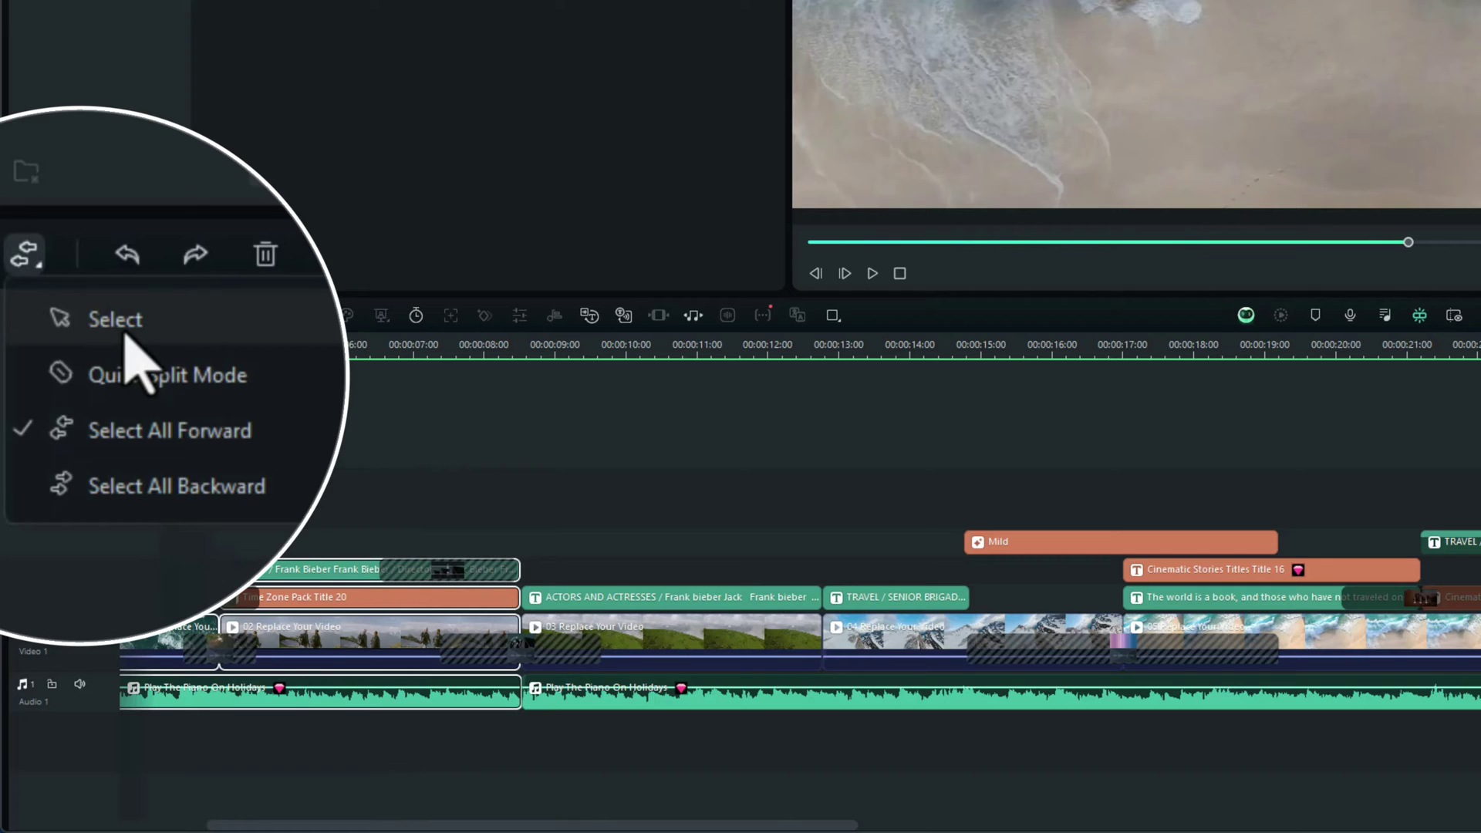
left_click(101, 349)
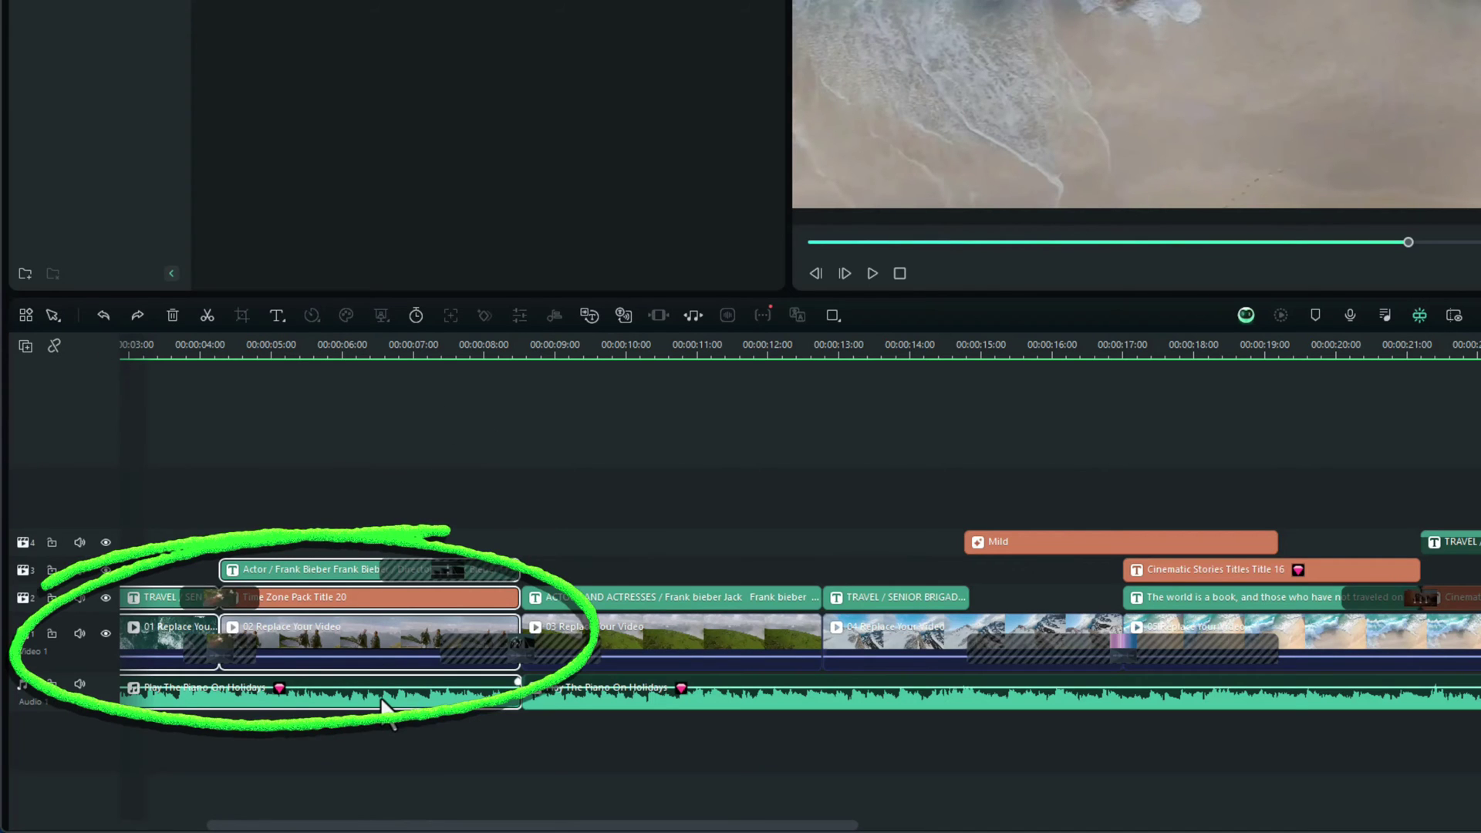
left_click_drag(386, 652, 202, 642)
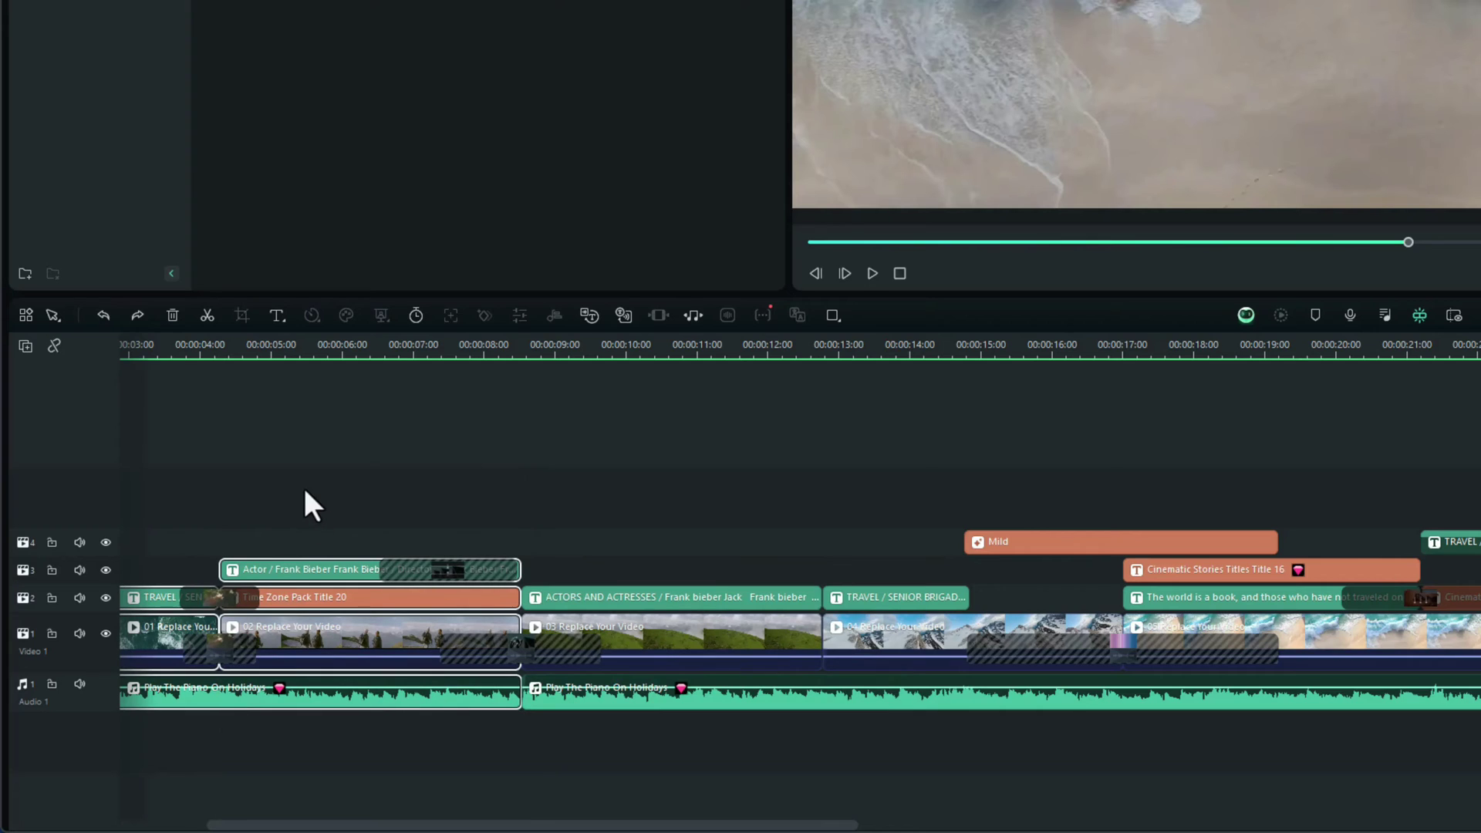
key("Delete")
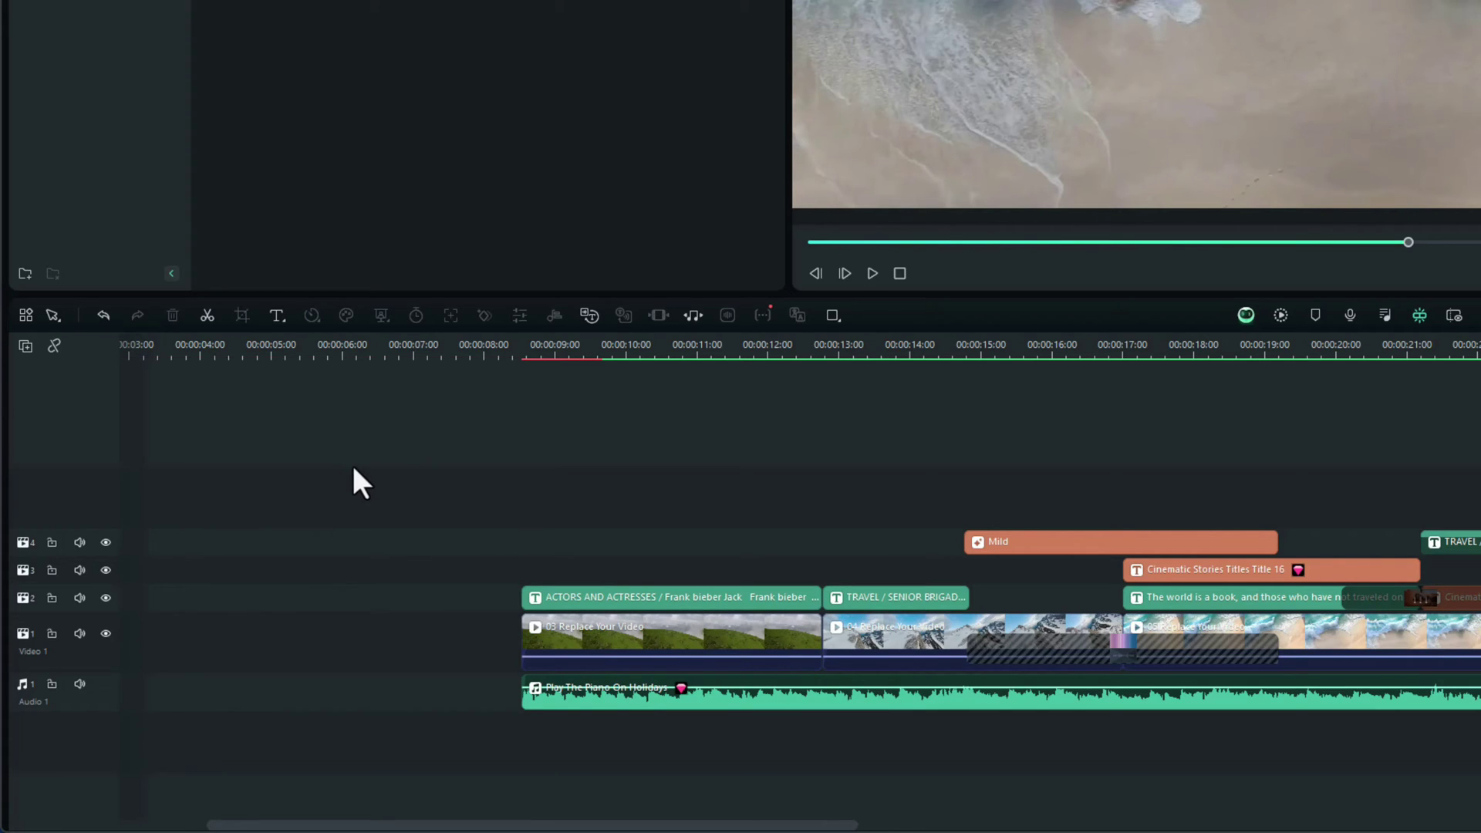
key("ctrl+z")
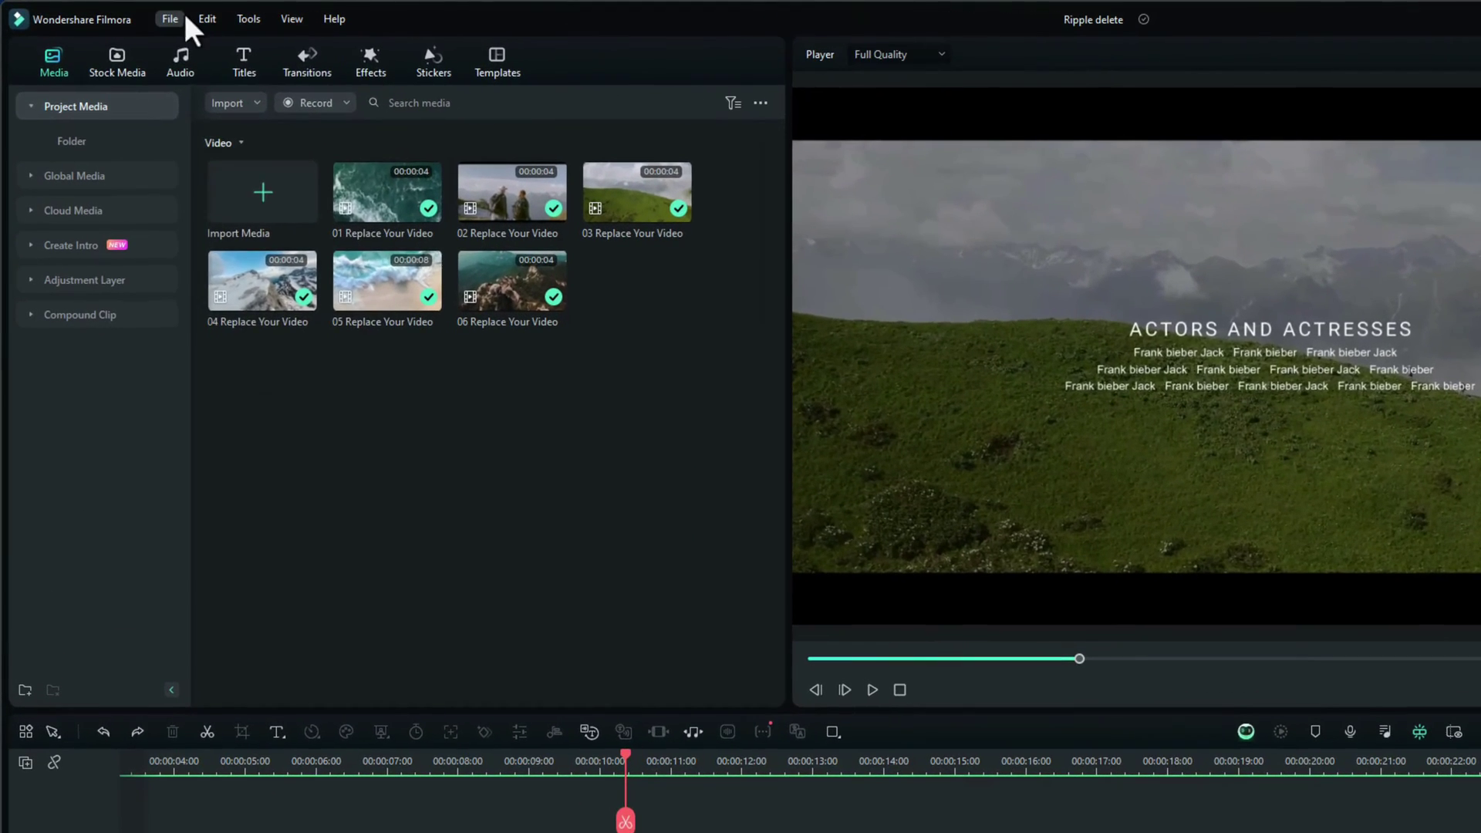
Step: Open File > Keyboard Shortcuts showing the Edit commands
left_click(111, 13)
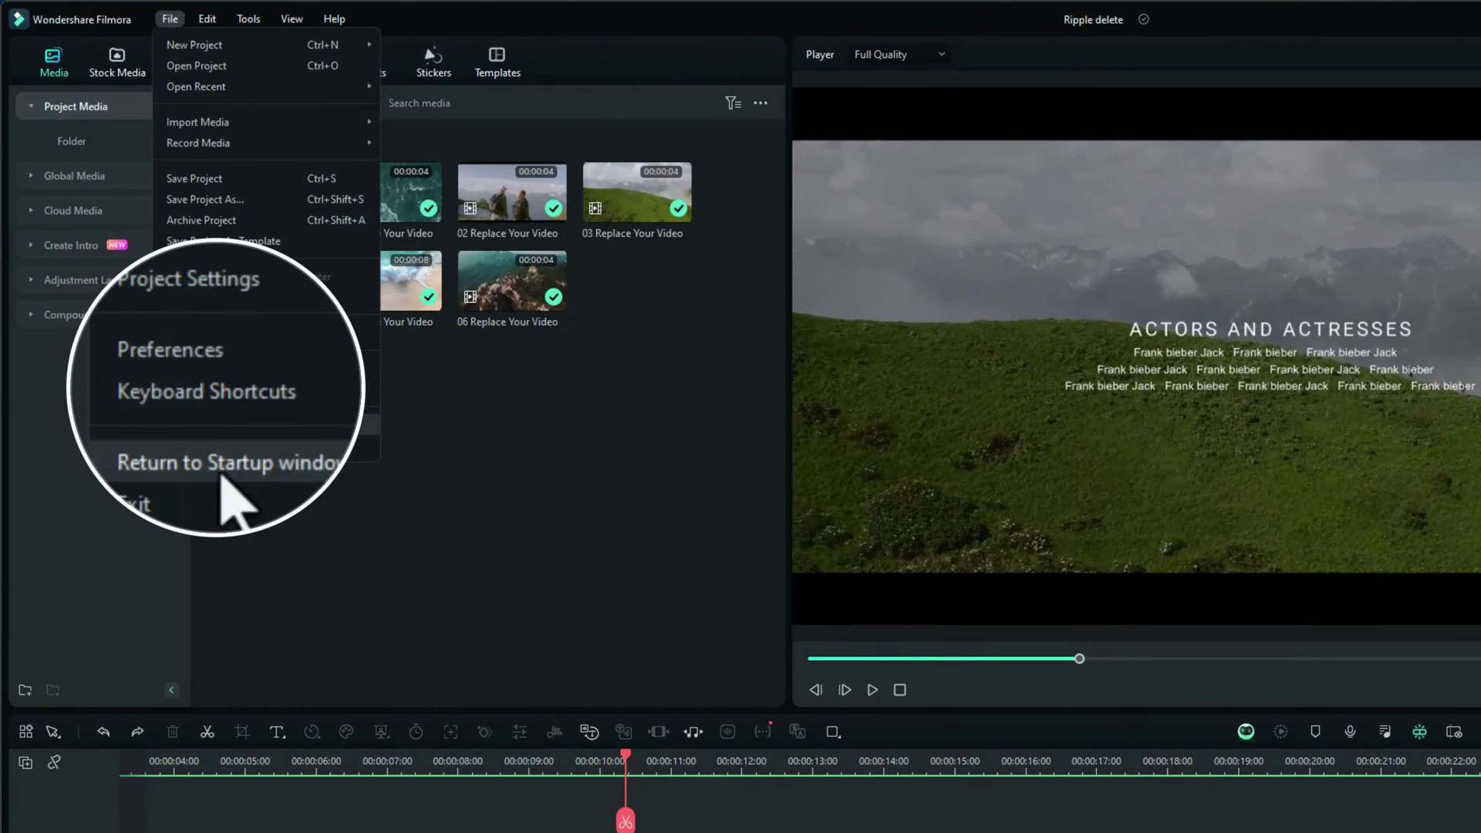
left_click(219, 392)
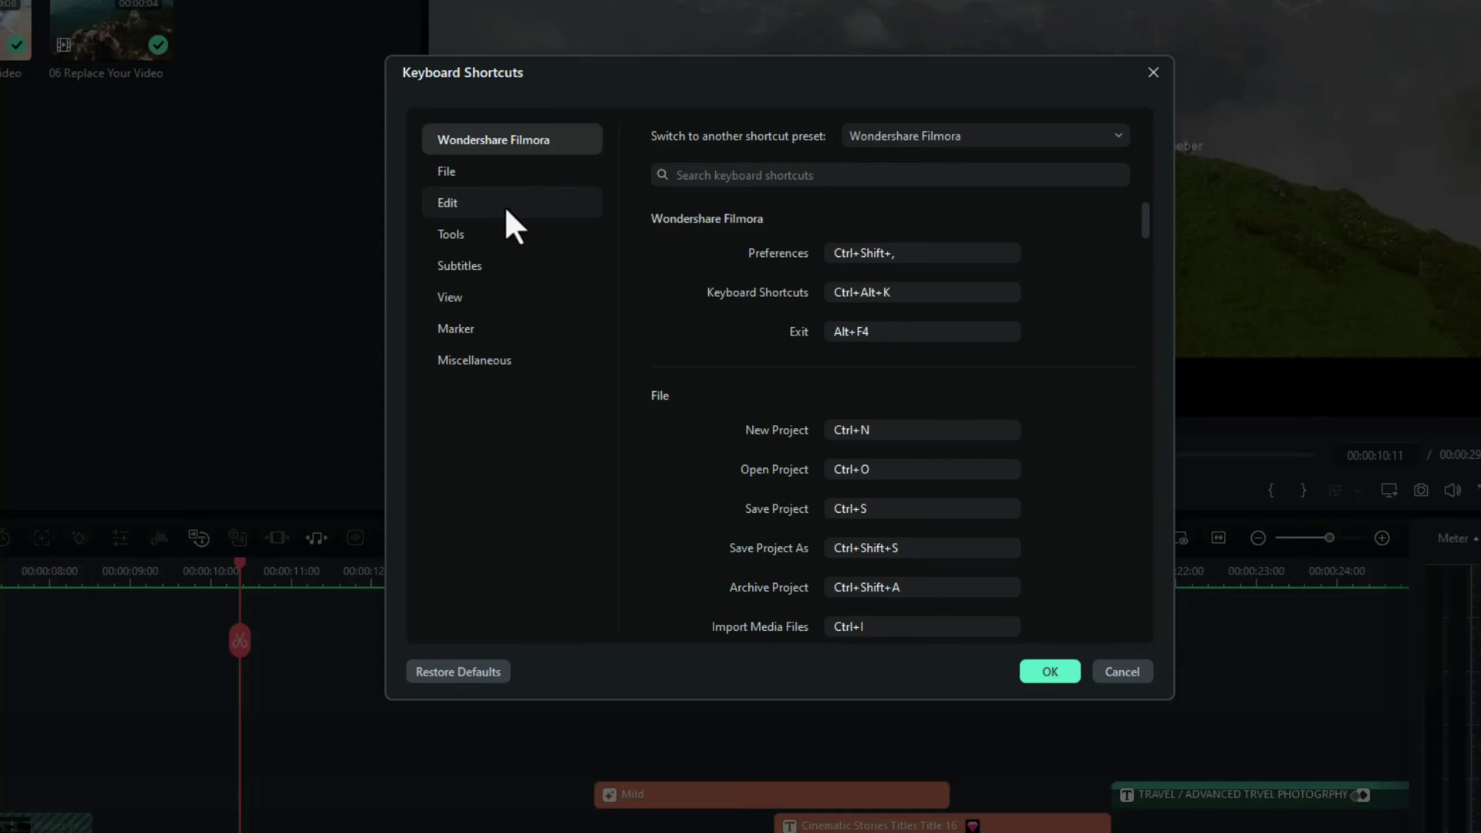
left_click(452, 213)
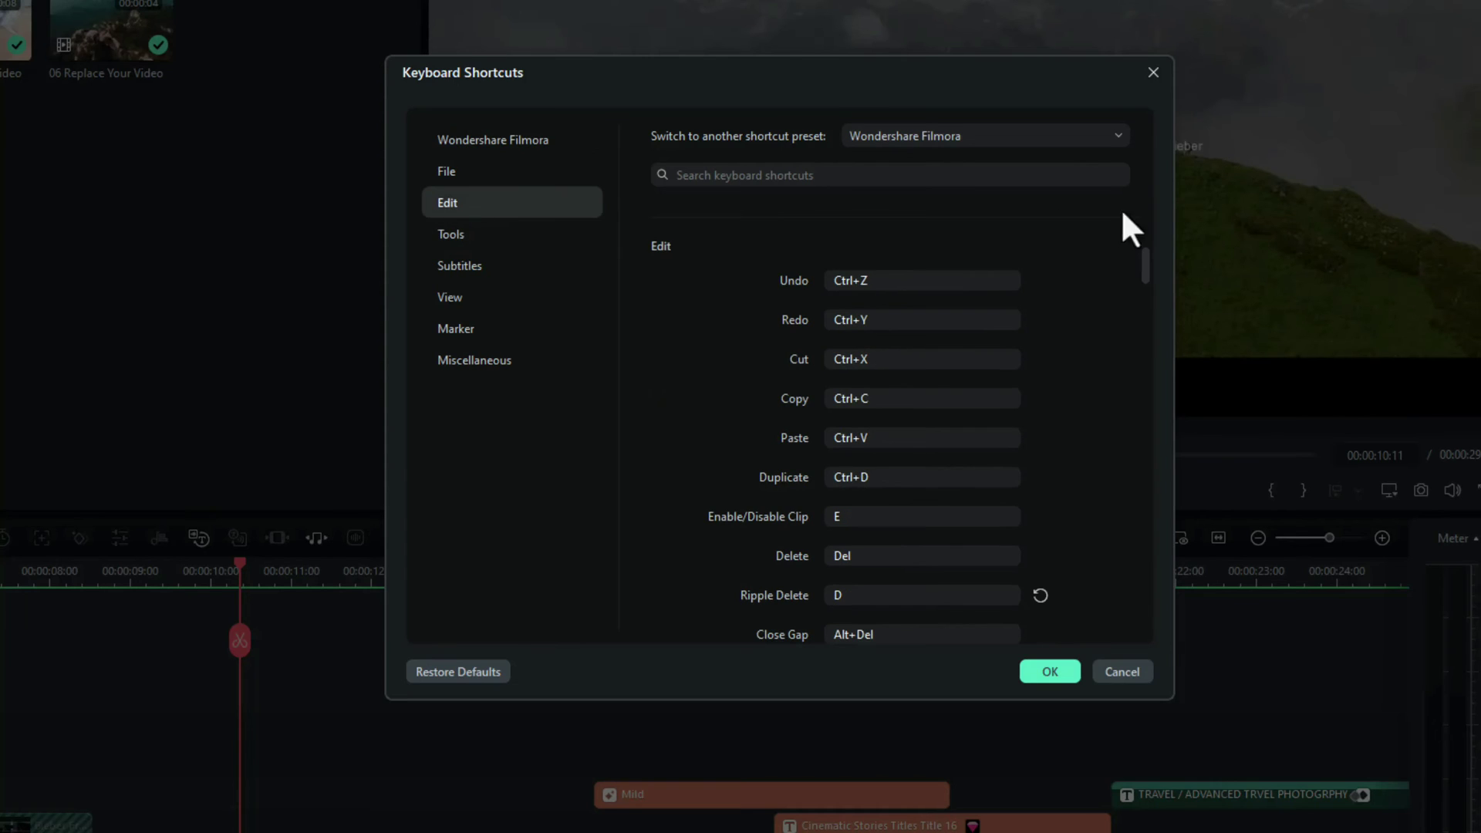
left_click_drag(1142, 256, 1147, 282)
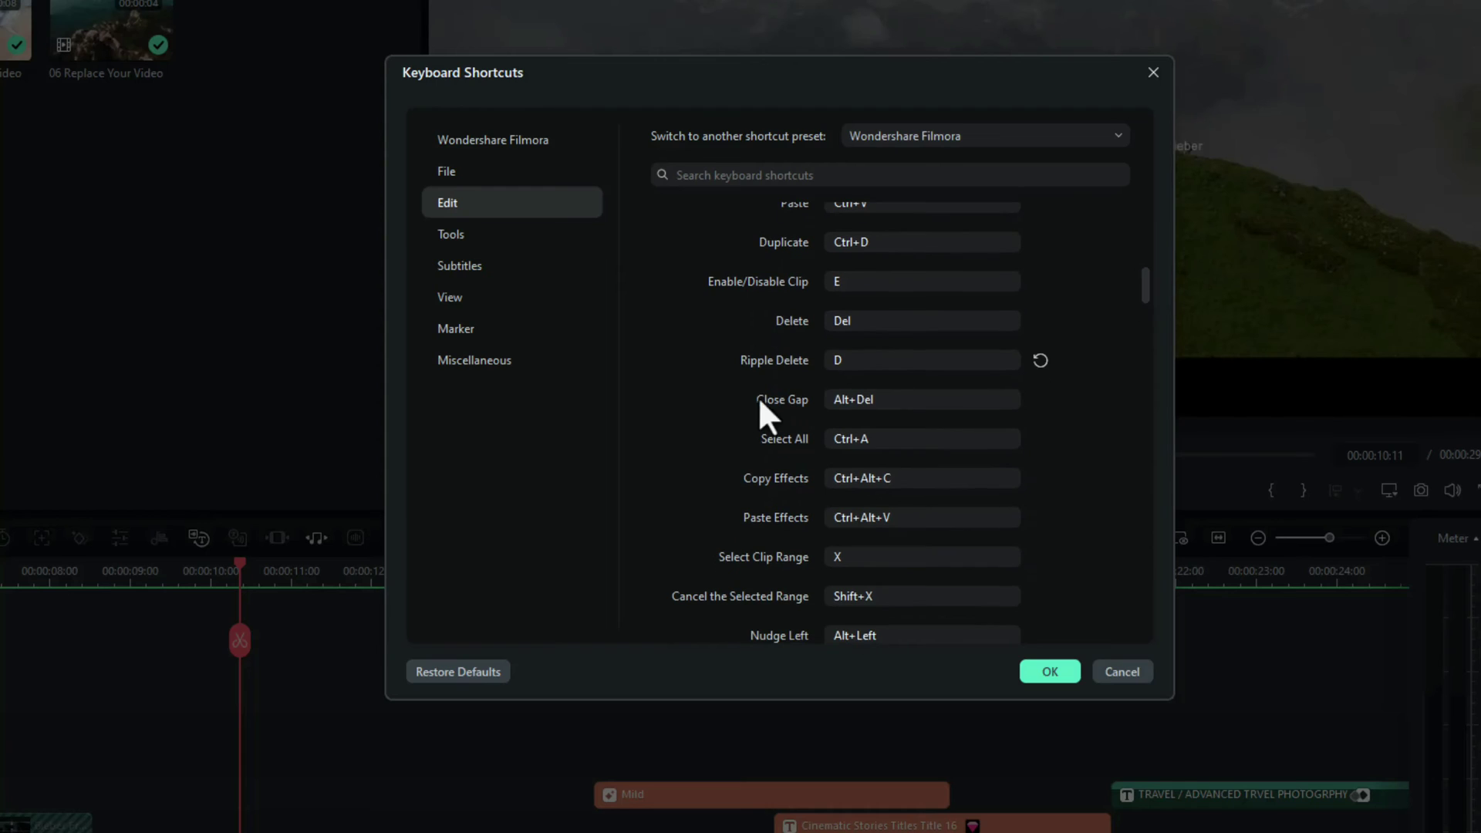
Step: Try assigning E to Ripple Delete and decline the Enable/Disable Clip conflict, keeping D
left_click(875, 363)
left_click(873, 363)
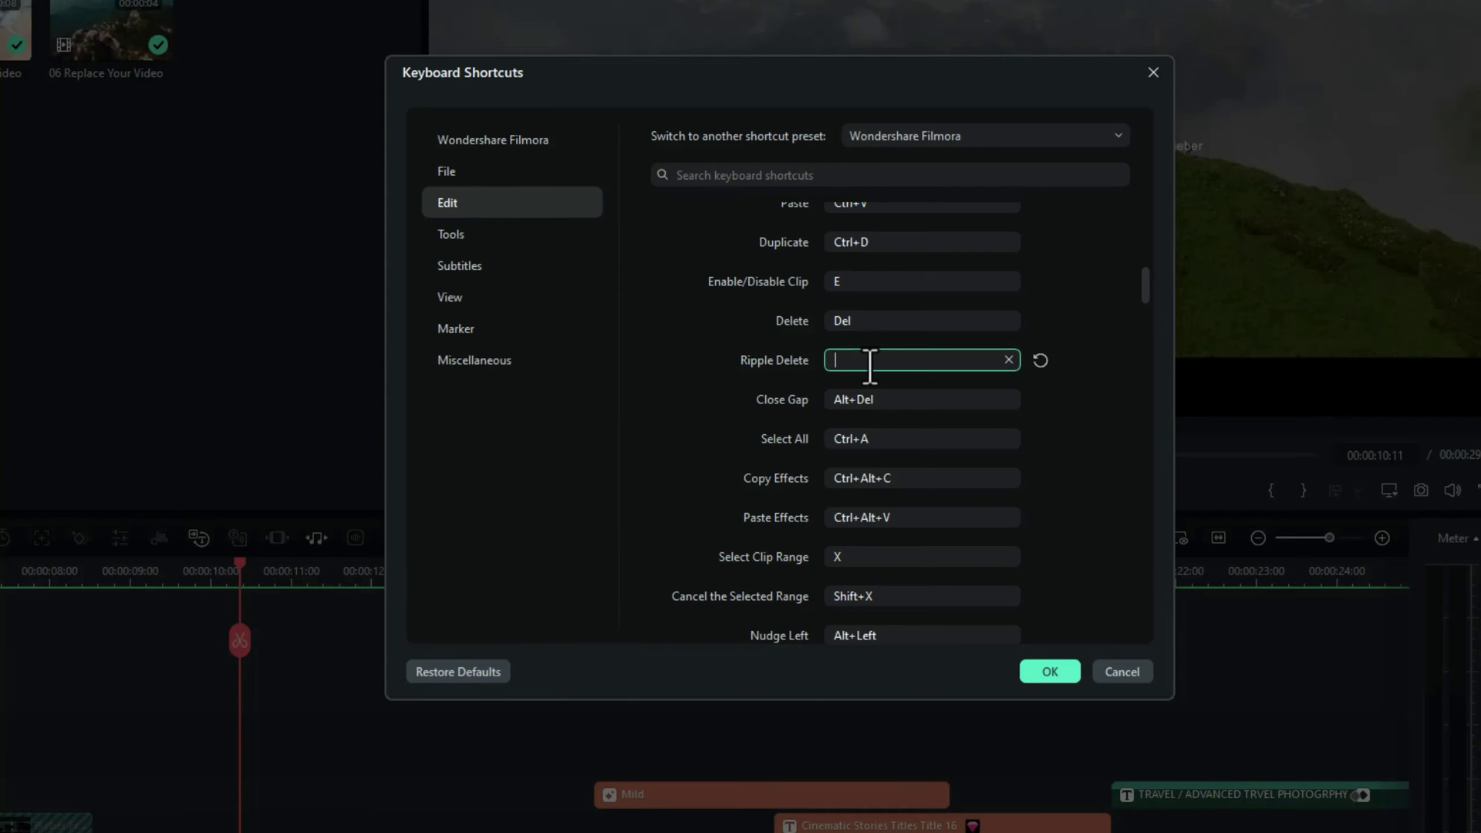
key("e")
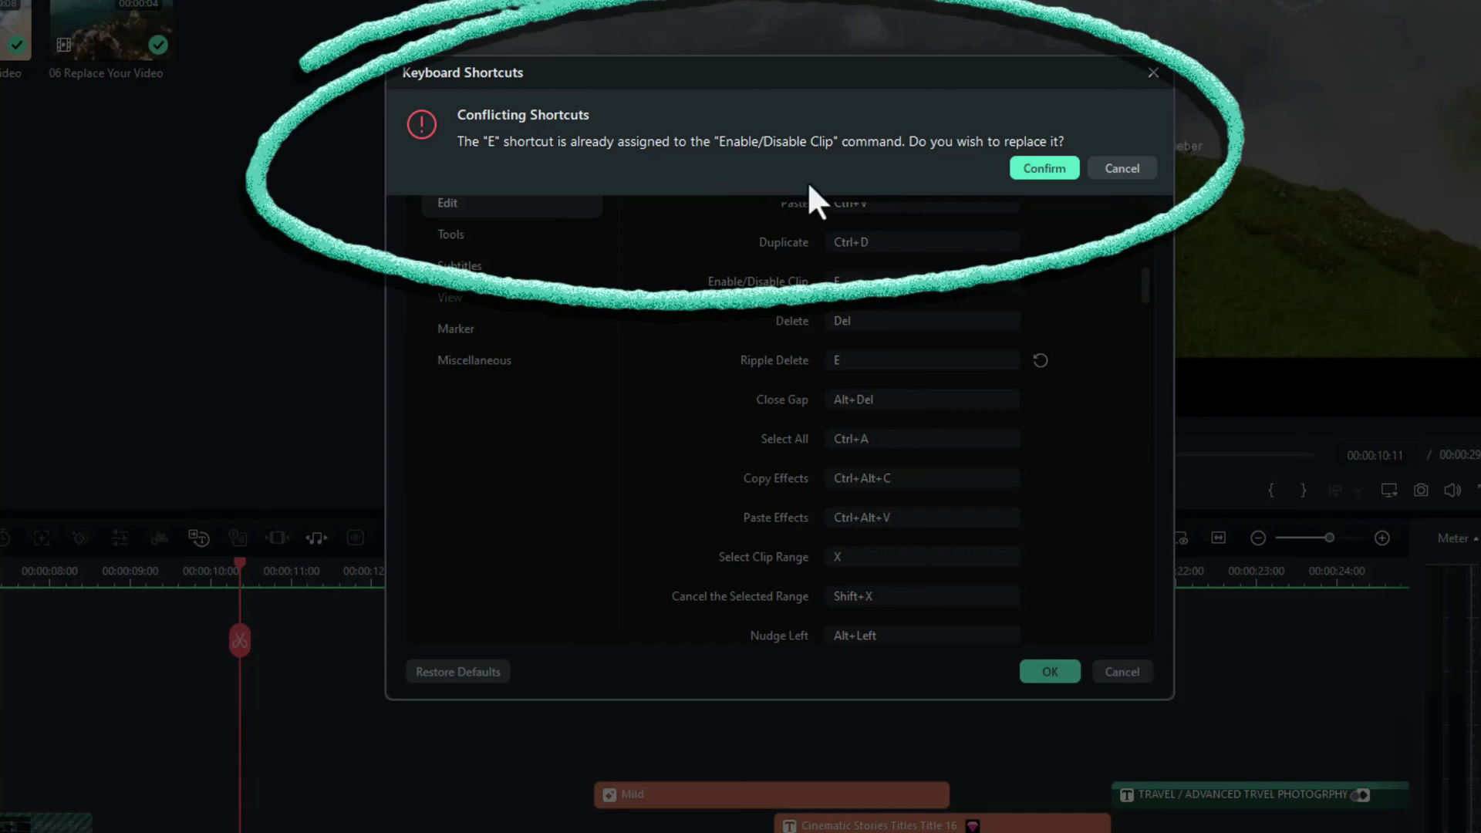
left_click(1128, 170)
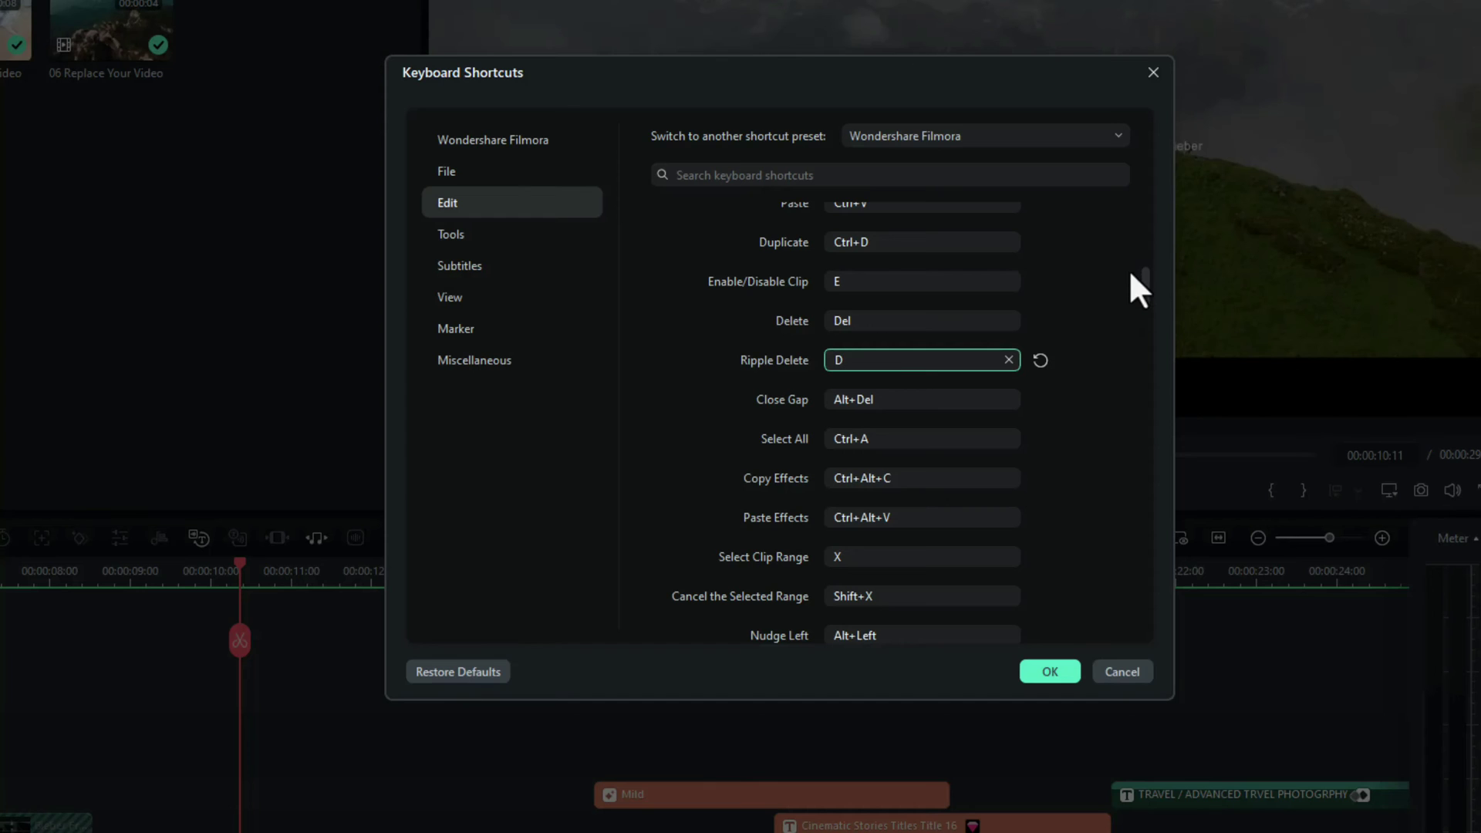
Step: Confirm Split stays on S and close Keyboard Shortcuts with OK
left_click_drag(1138, 280, 1144, 330)
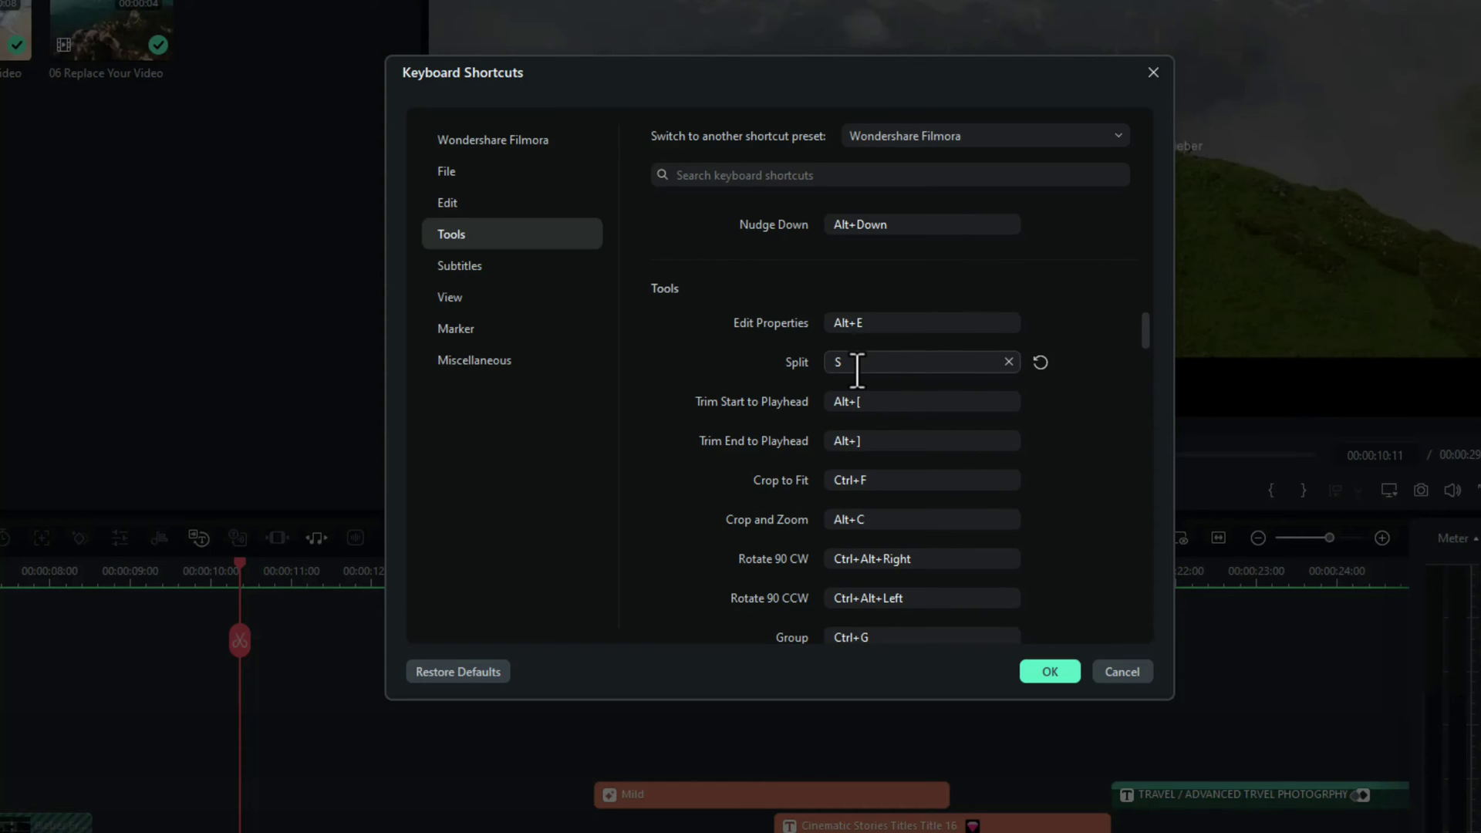
left_click(1051, 671)
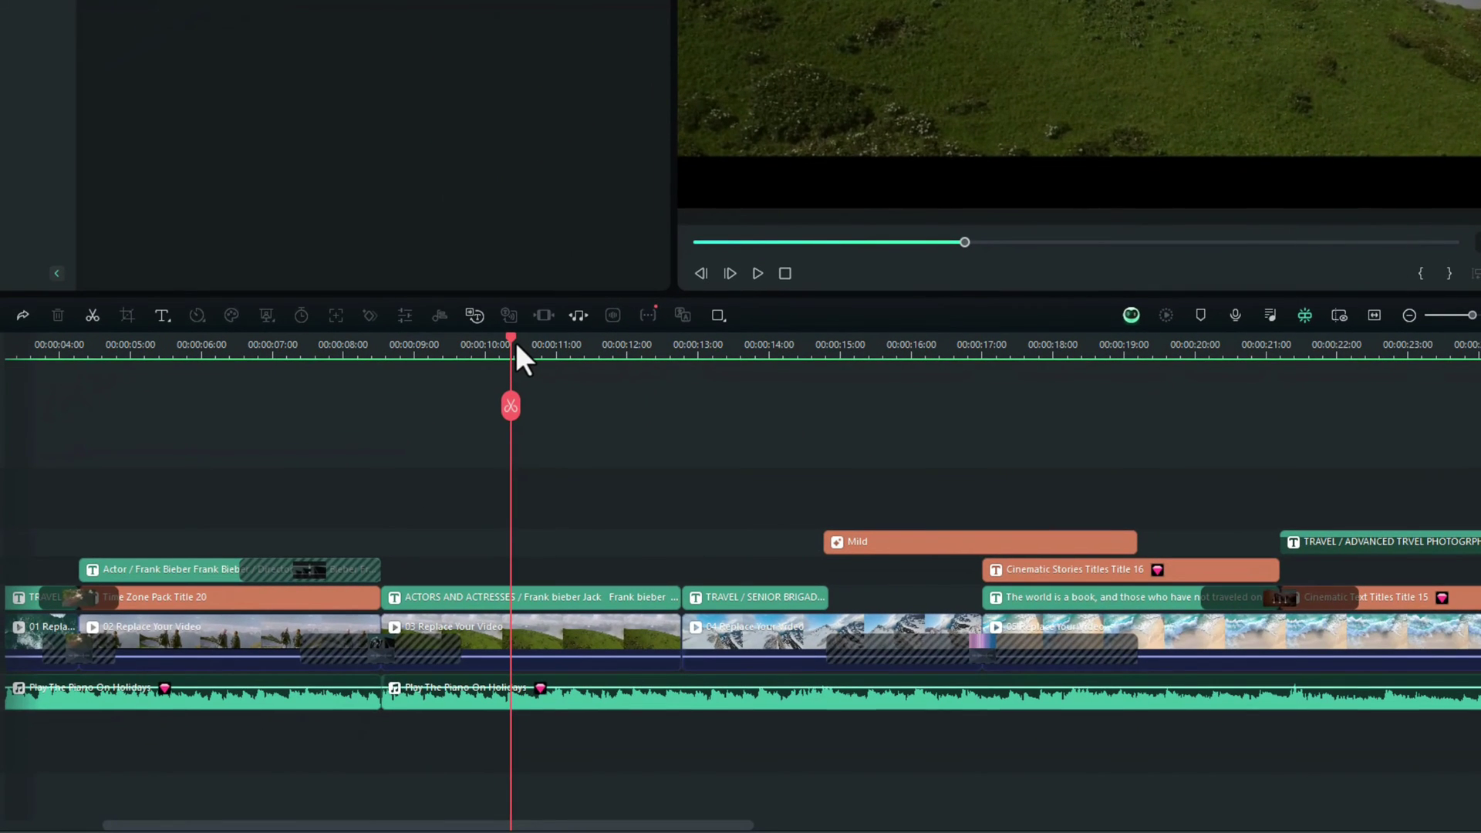
Step: Split the title, clip 03 and music with S at about 9:15 and 11:10
left_click_drag(509, 338, 449, 349)
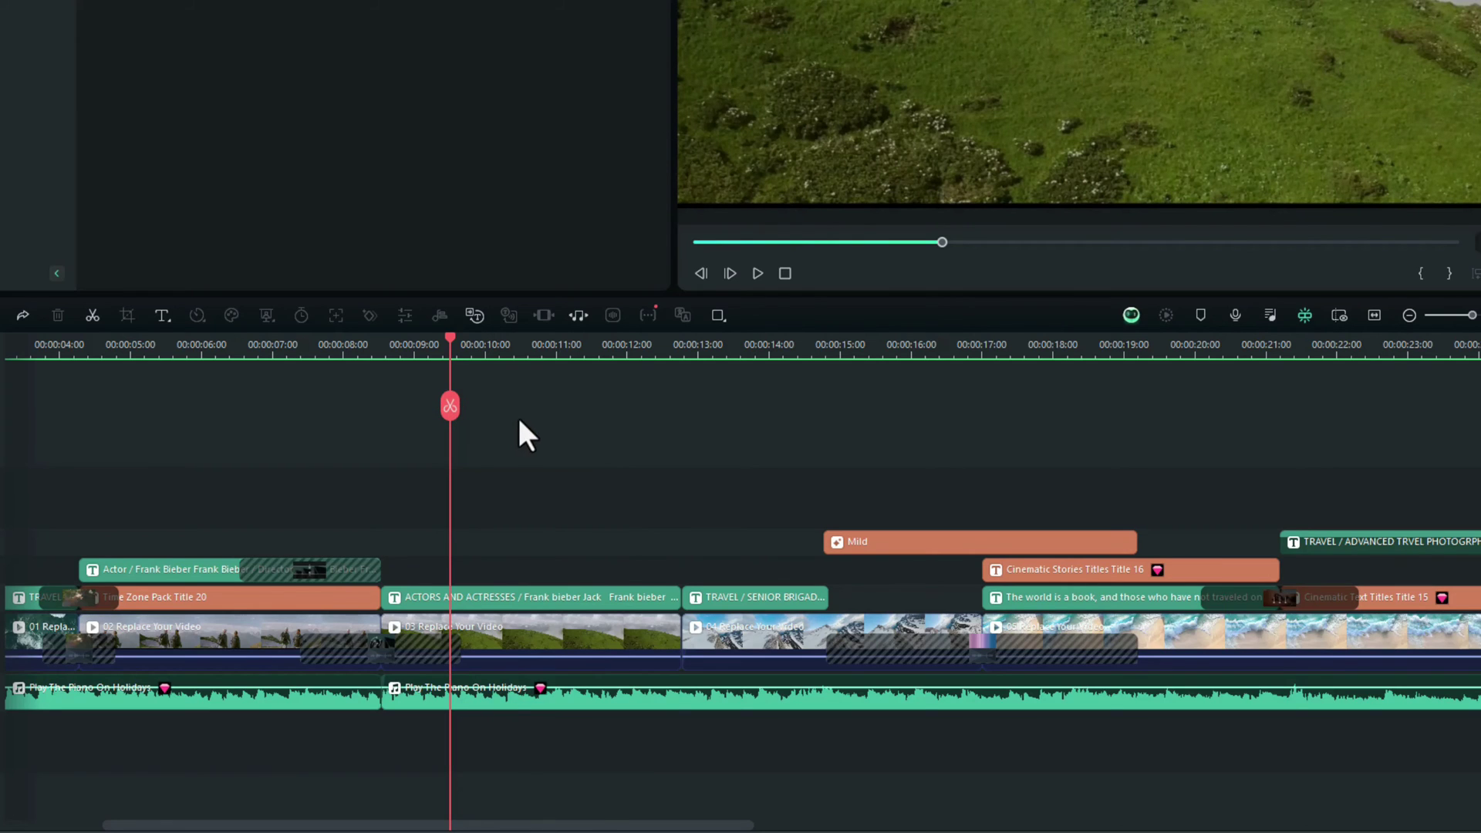
key("s")
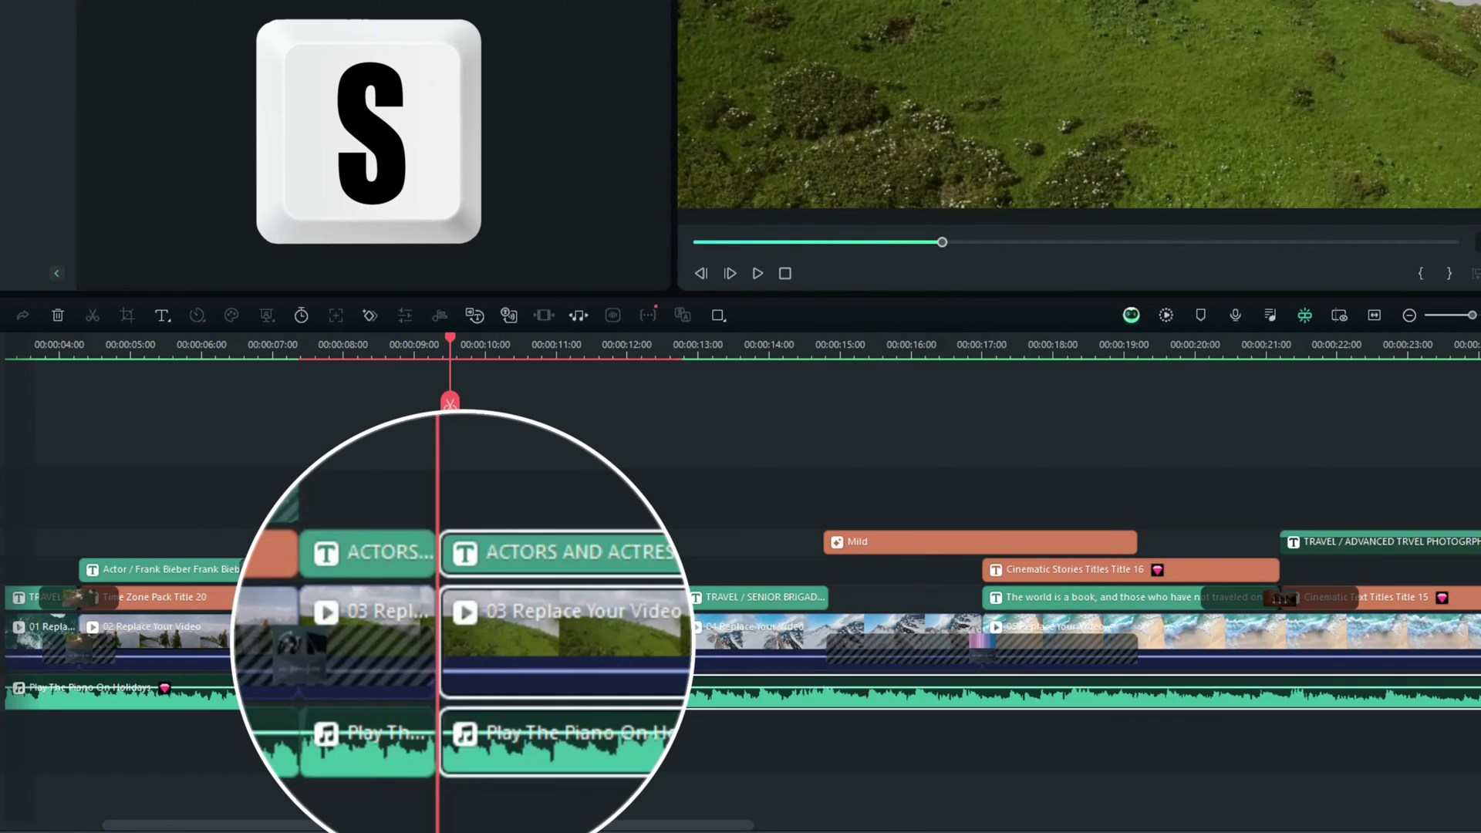
left_click_drag(450, 341, 563, 359)
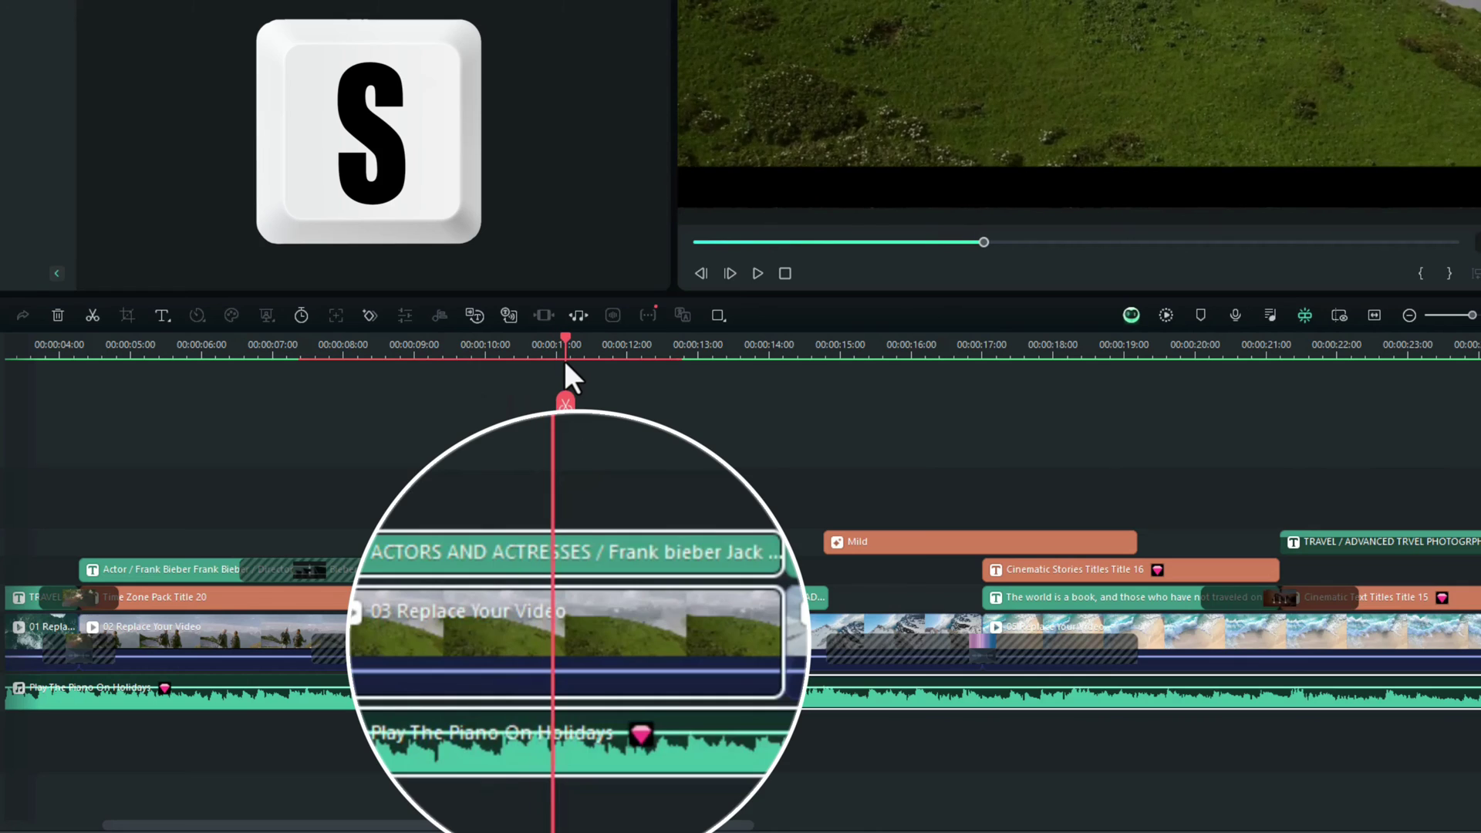
key("s")
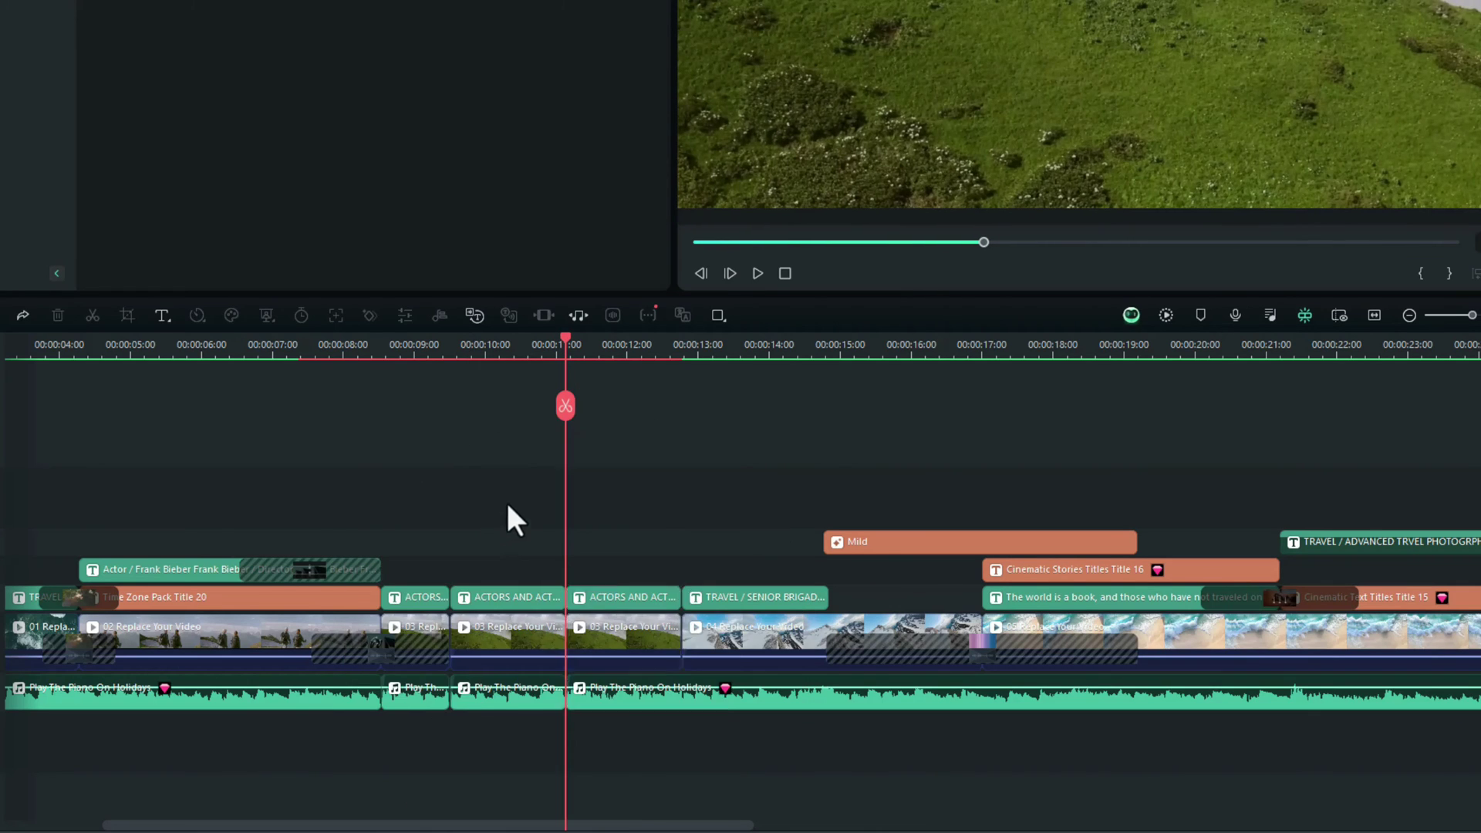
Step: Select the three pieces between the cuts and ripple-delete them with D
left_click_drag(484, 530, 536, 574)
left_click_drag(567, 515, 545, 826)
key("d")
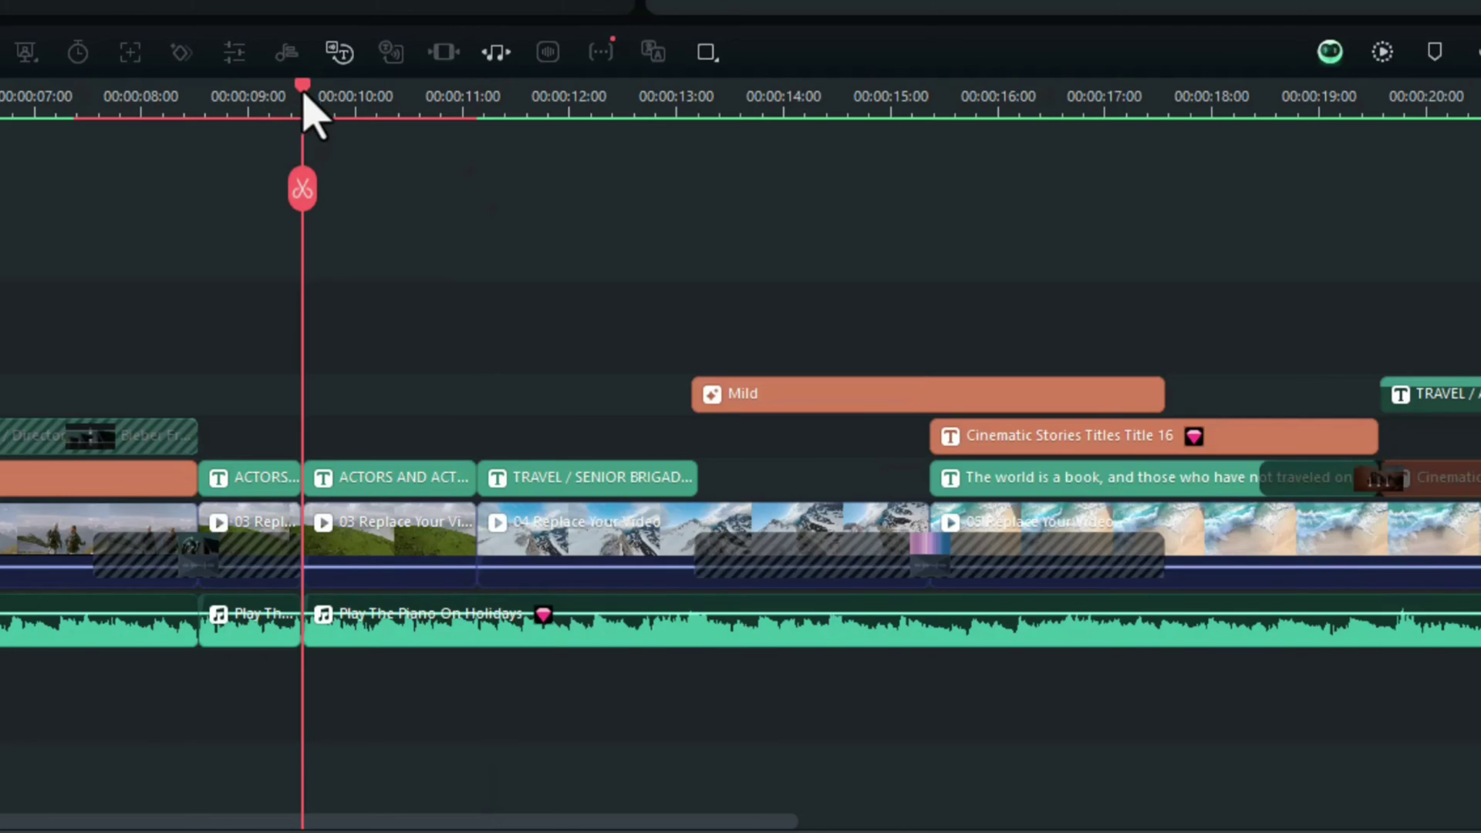
Step: Split the clips at about 10:20 and 11:20 and ripple-delete the unwanted pieces
left_click_drag(303, 91, 479, 108)
key("ctrl+b")
key("ctrl+b")
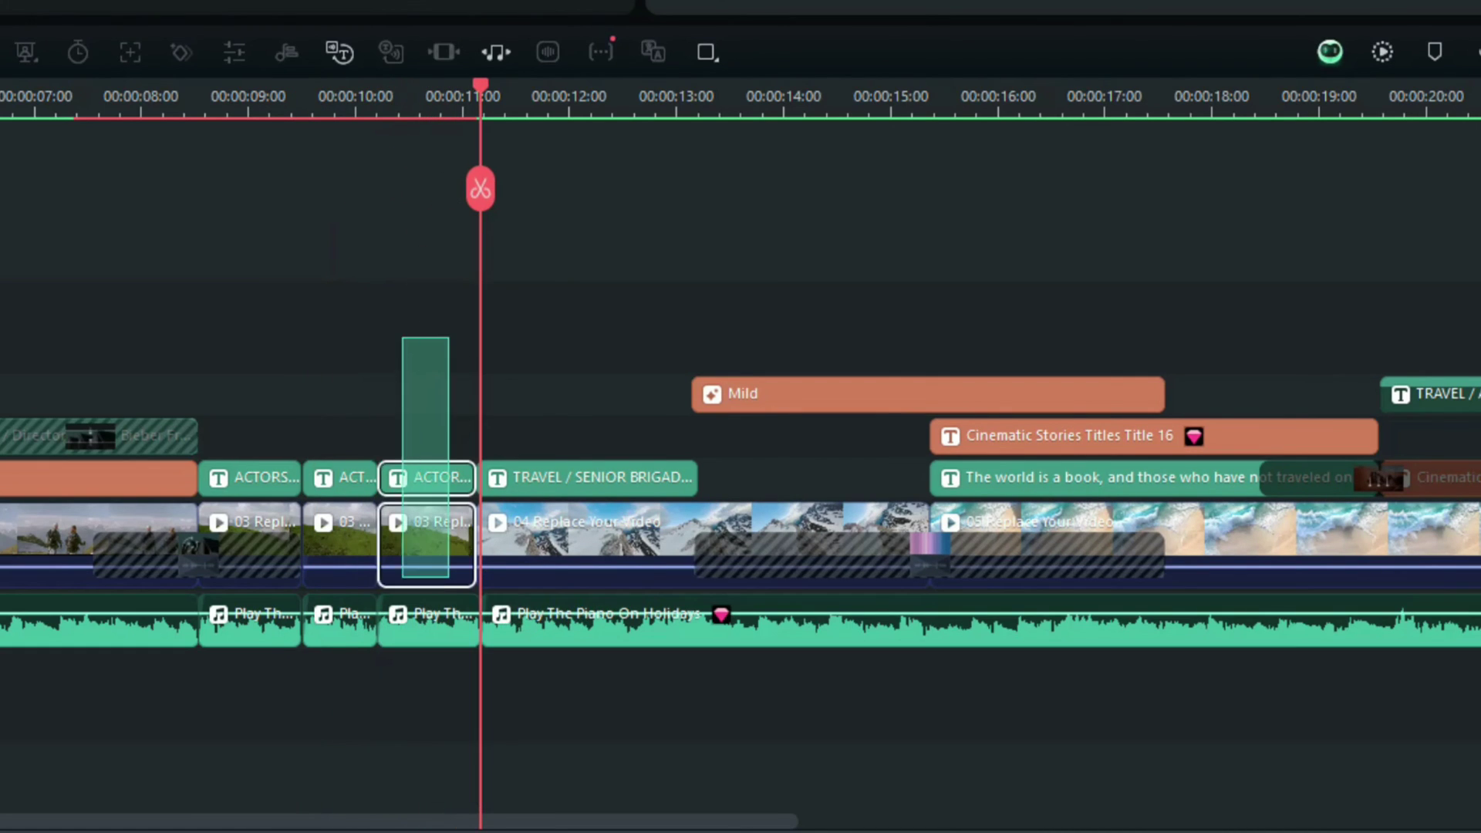
key("shift+Delete")
left_click(512, 91)
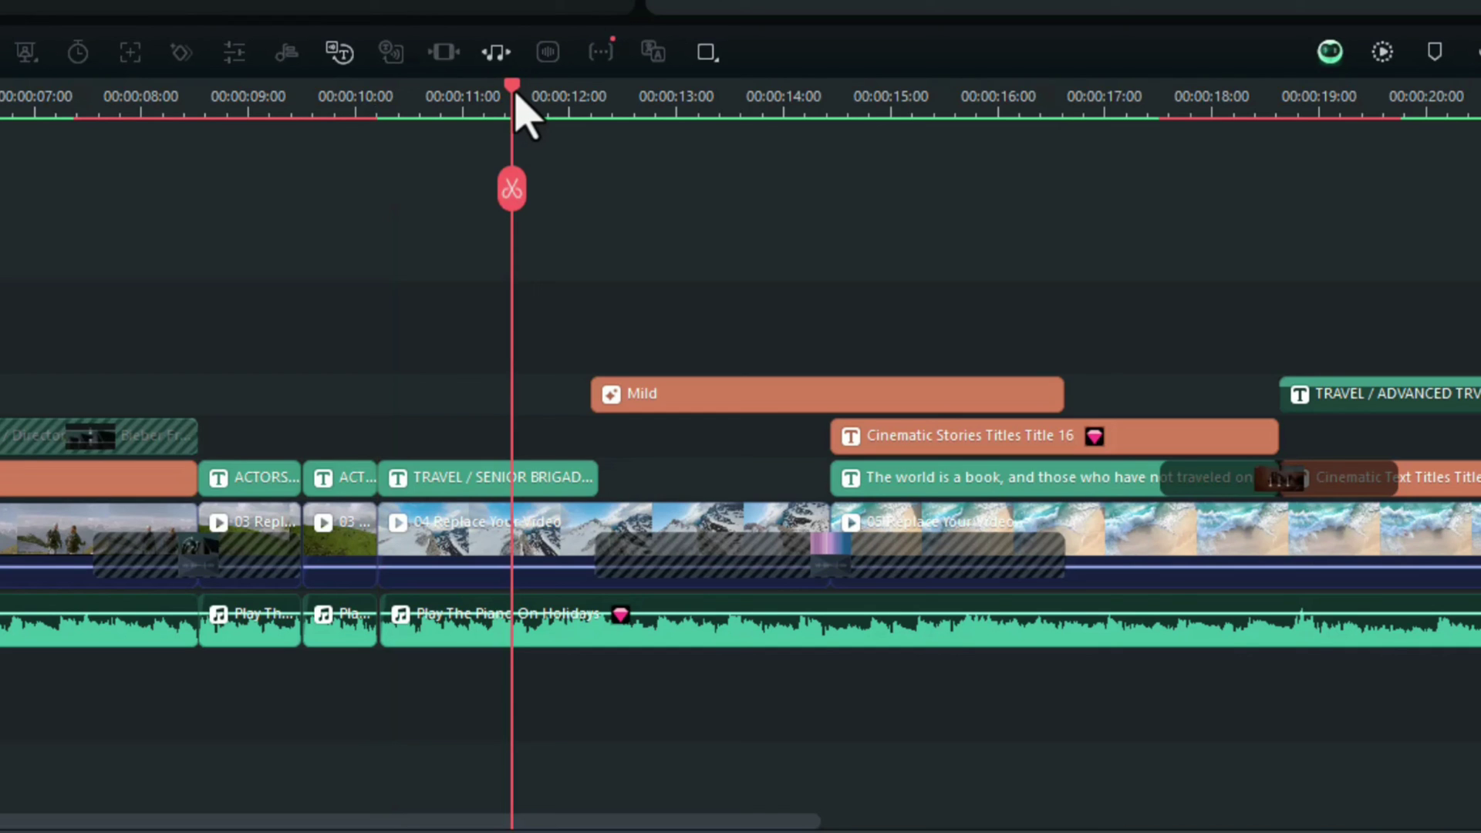
key("ctrl+b")
left_click_drag(513, 116, 754, 116)
key("shift+Delete")
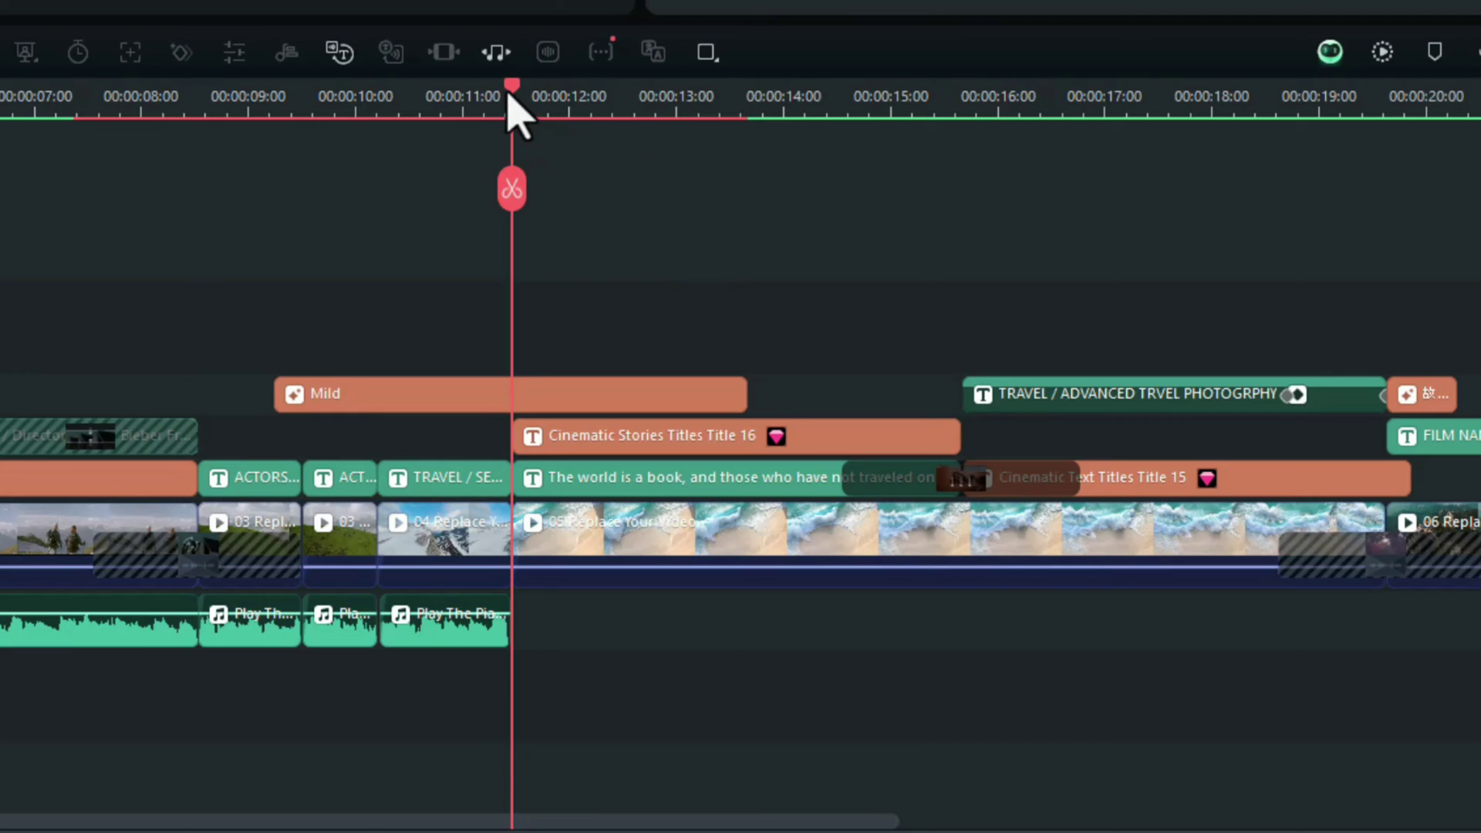
Step: Split at about 13:40 and ripple-delete the short section after the cut, closing the gap
left_click_drag(512, 91, 886, 152)
key("ctrl+b")
key("ctrl+b")
left_click_drag(762, 250, 795, 610)
key("Delete")
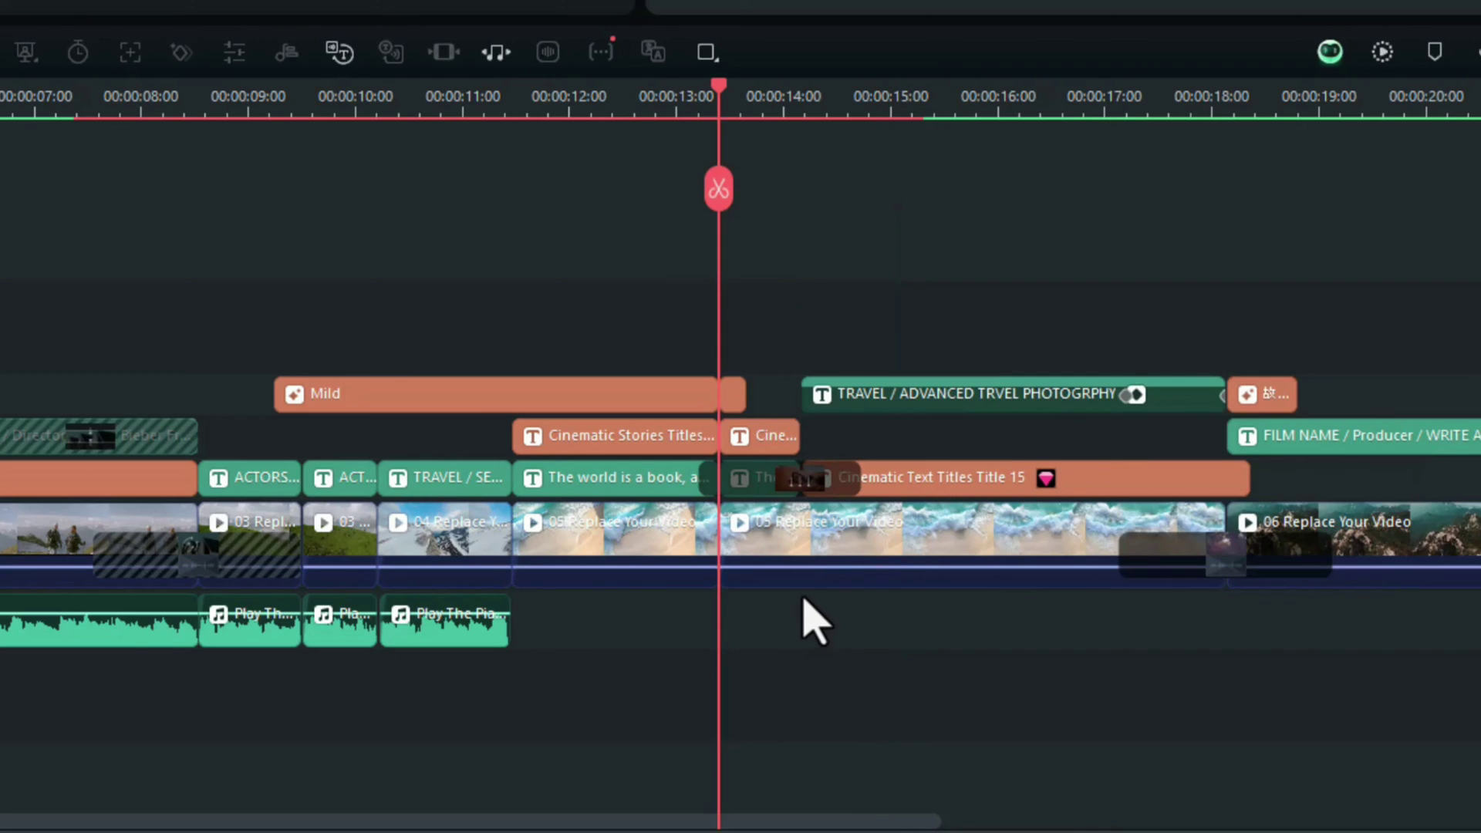